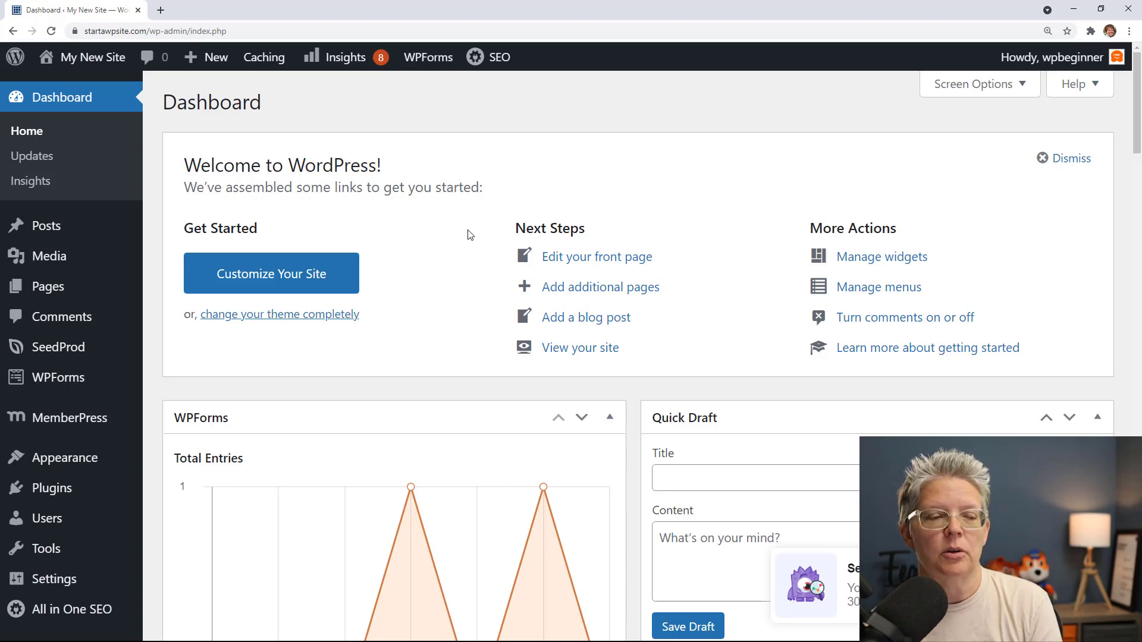
# Step: Search the plugin directory for 'smash balloon social post feed', then install and activate it
pyautogui.moveTo(36, 494)
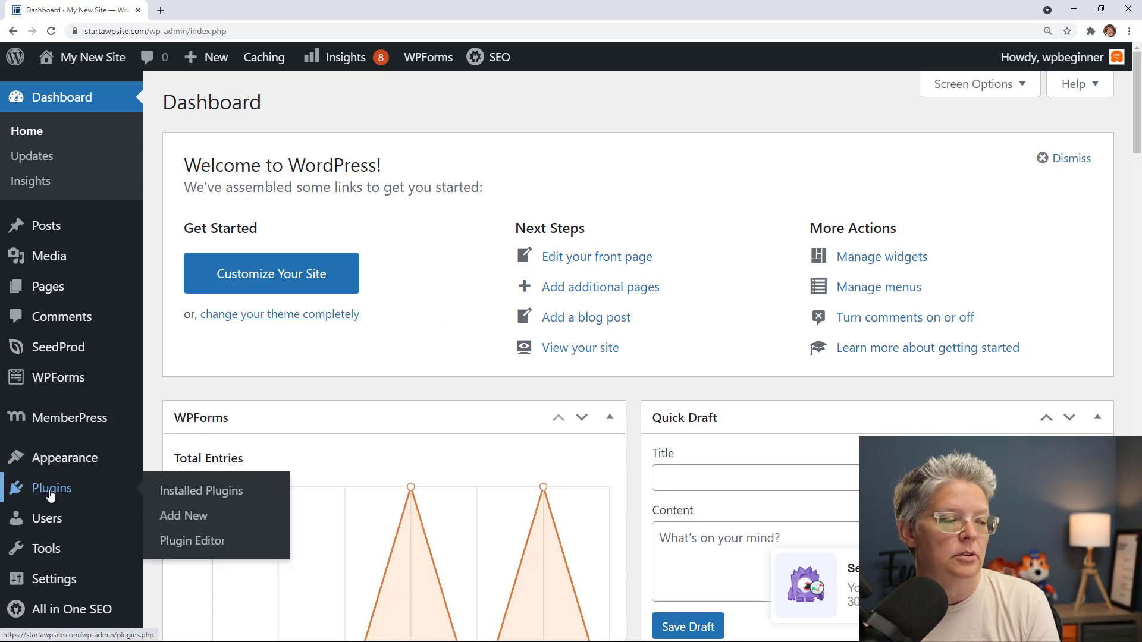
pyautogui.click(200, 524)
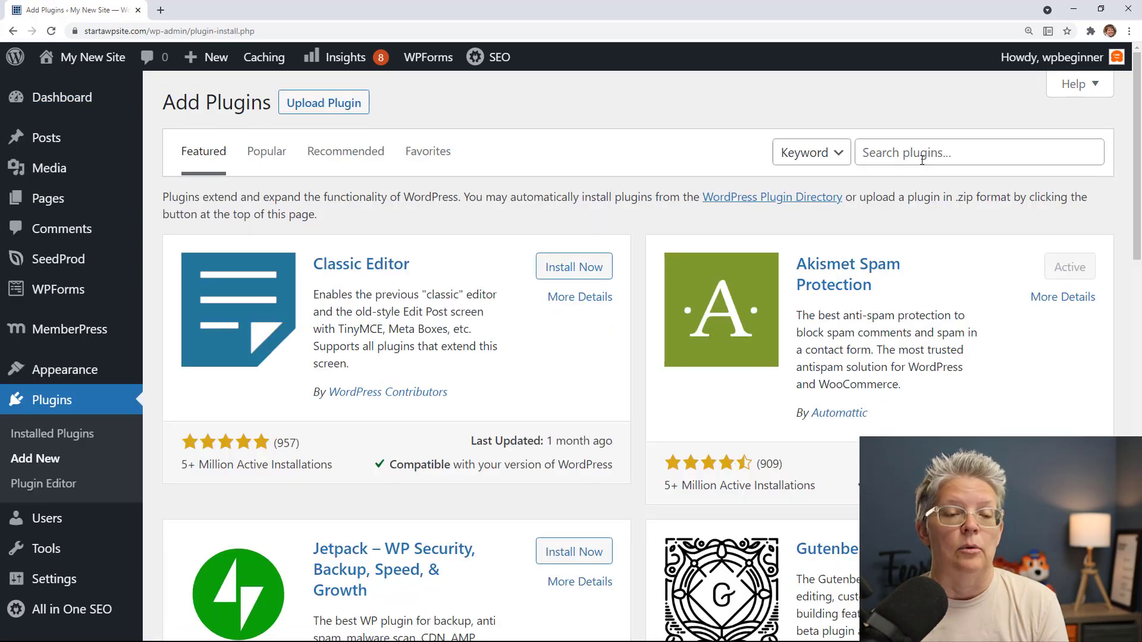
pyautogui.click(921, 156)
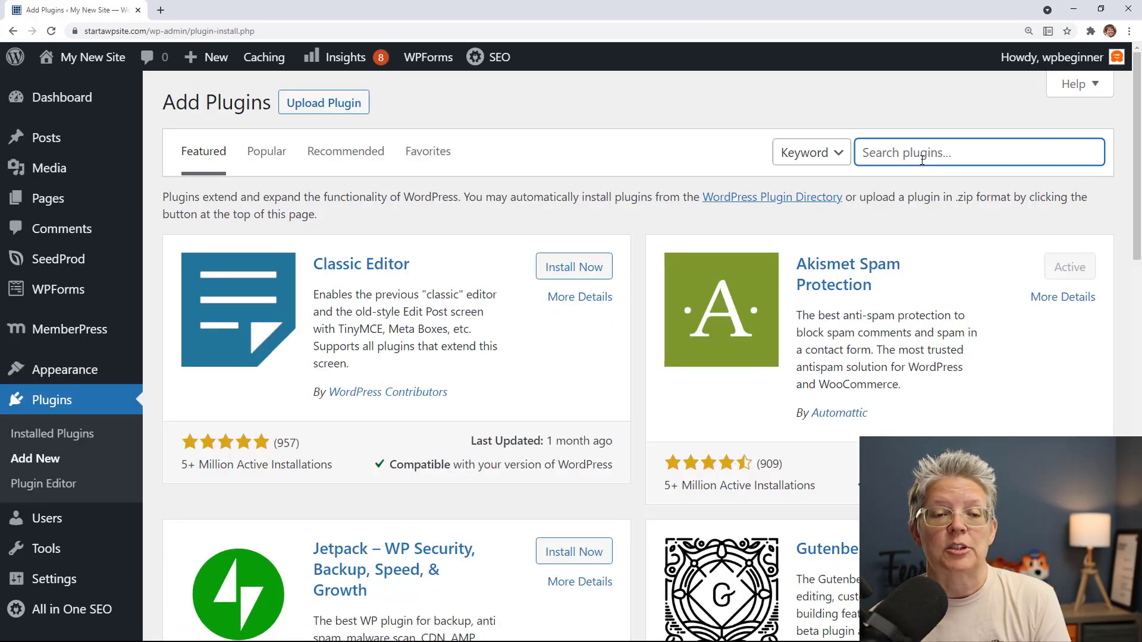
pyautogui.write('smash balloon social post feed')
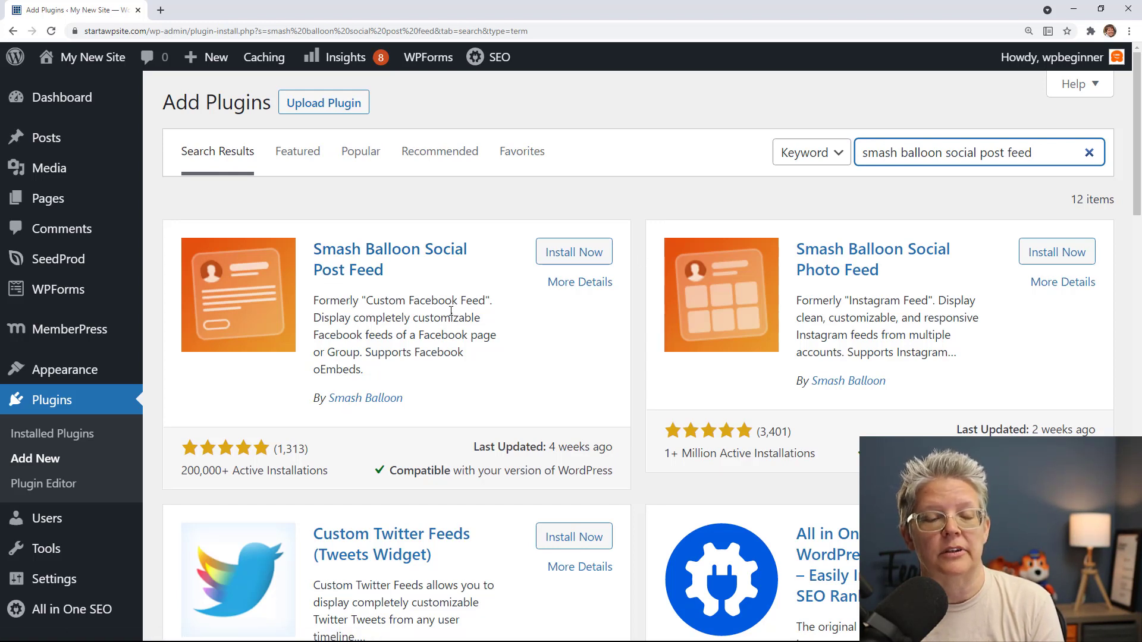
pyautogui.click(580, 252)
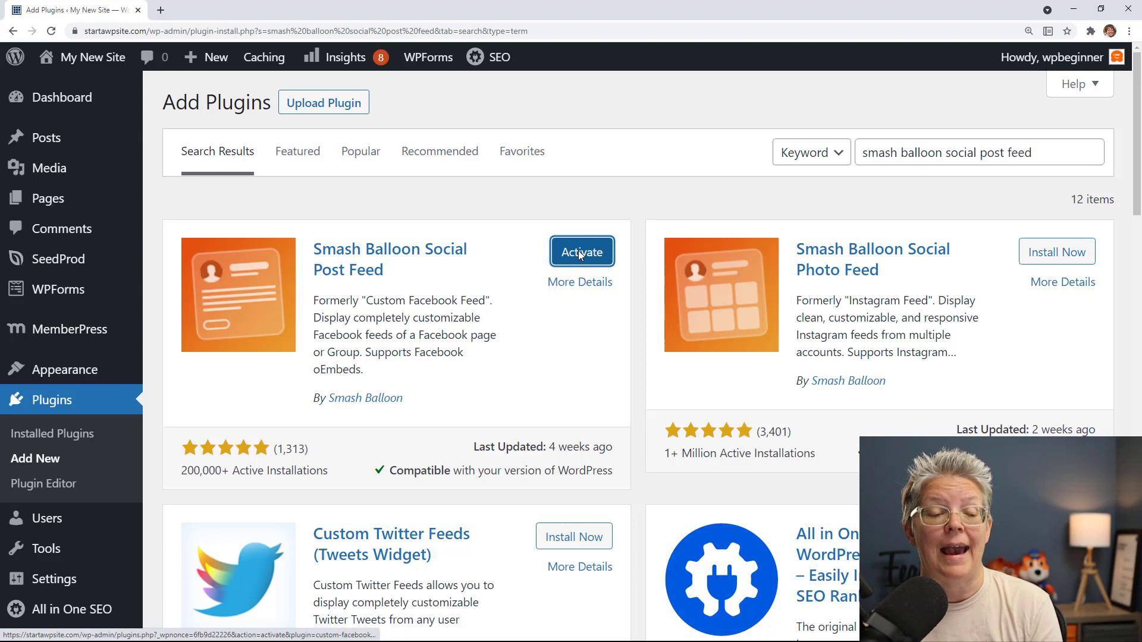
pyautogui.click(580, 255)
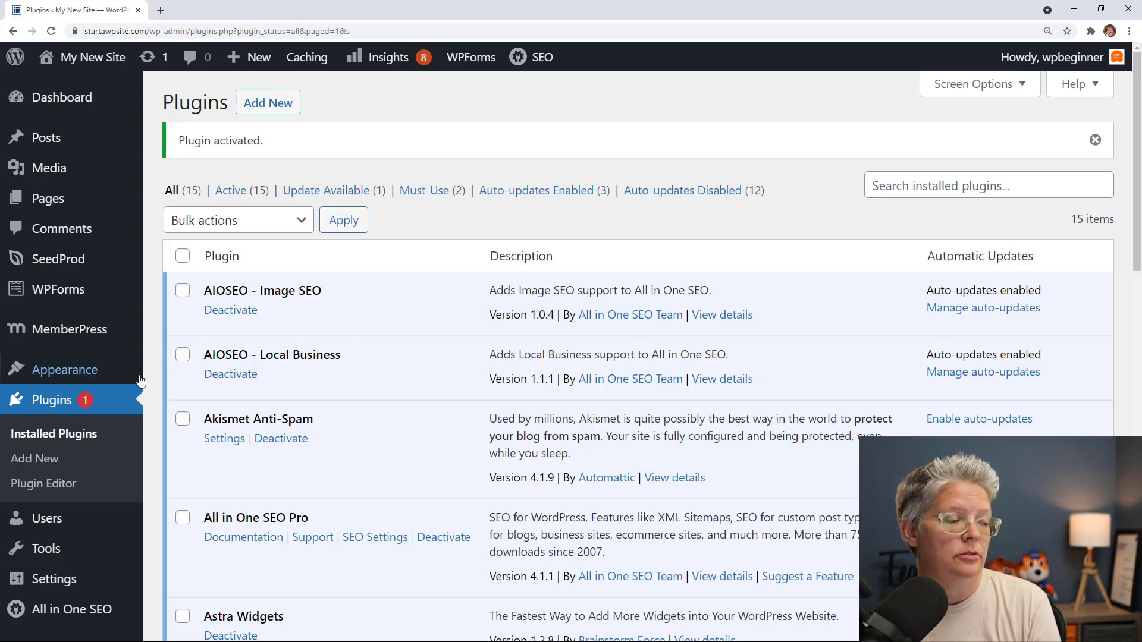
# Step: From Facebook Feed settings, connect a Facebook account with Facebook Page selected and continue to Facebook
pyautogui.scroll(-4, 172, 416)
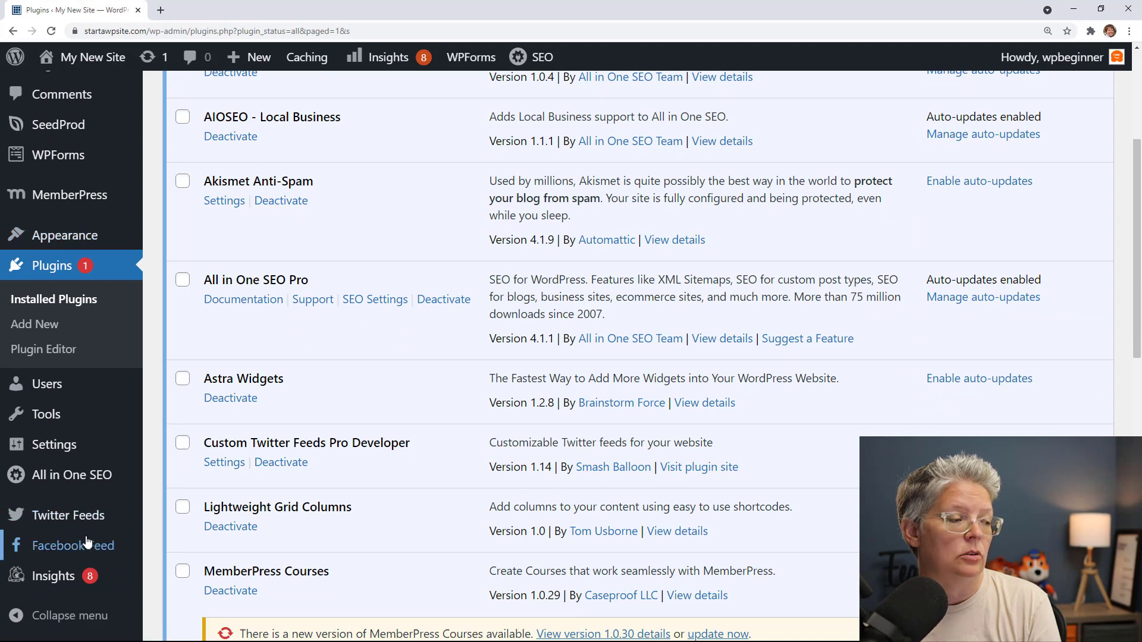
pyautogui.moveTo(85, 547)
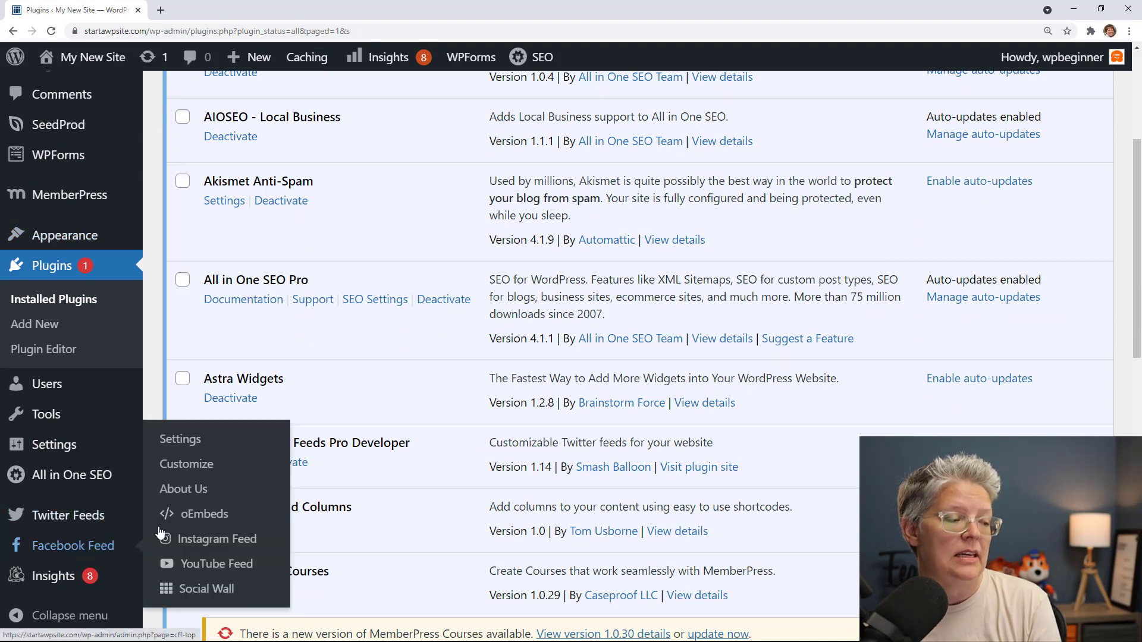
pyautogui.click(202, 441)
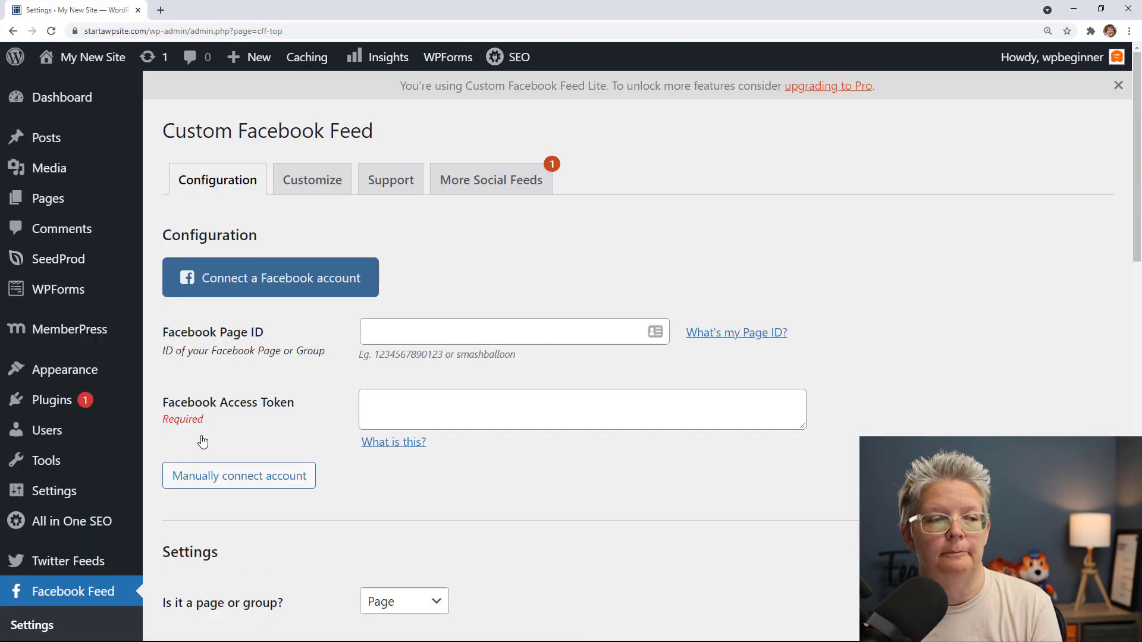
pyautogui.click(233, 289)
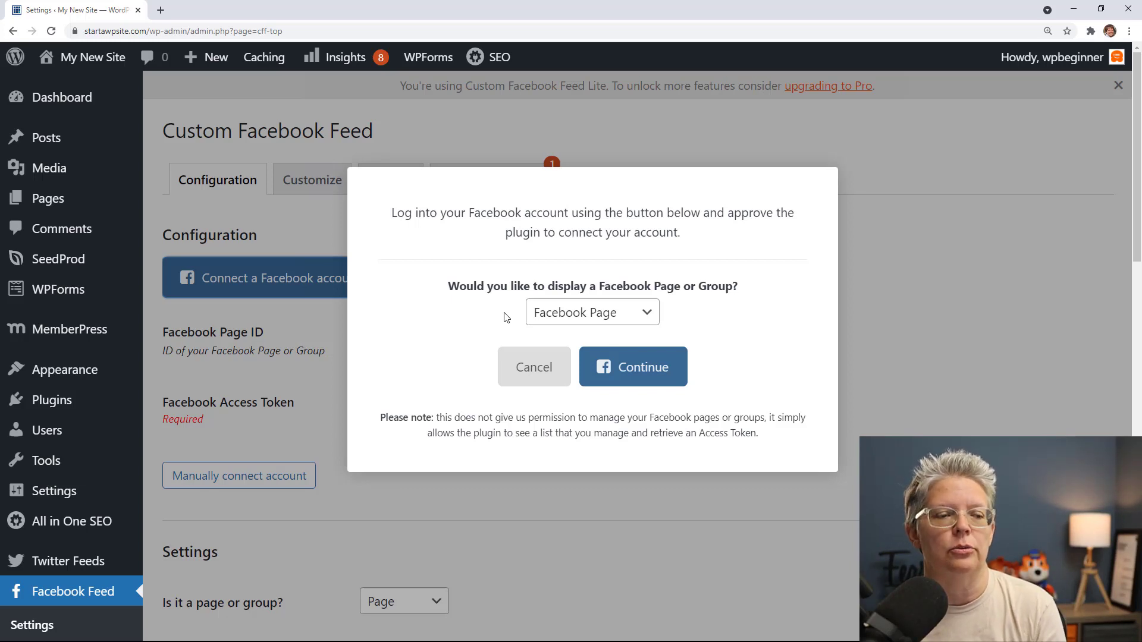
pyautogui.click(641, 372)
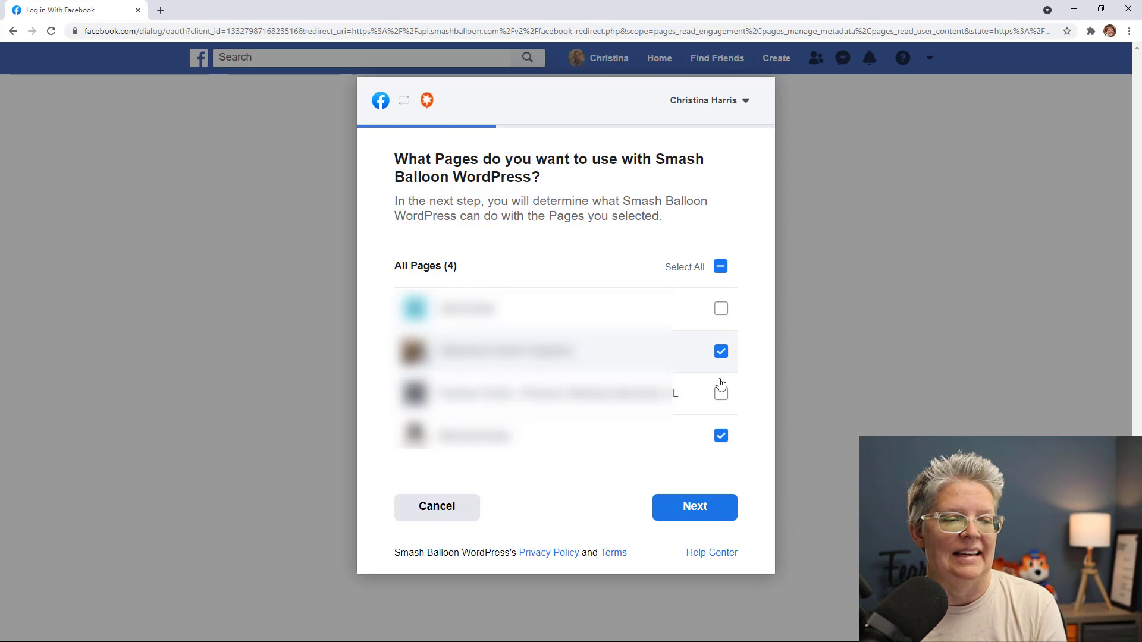
# Step: Authorize Smash Balloon with the fourth page deselected and all permissions granted, then return to WordPress
pyautogui.click(722, 437)
pyautogui.click(700, 503)
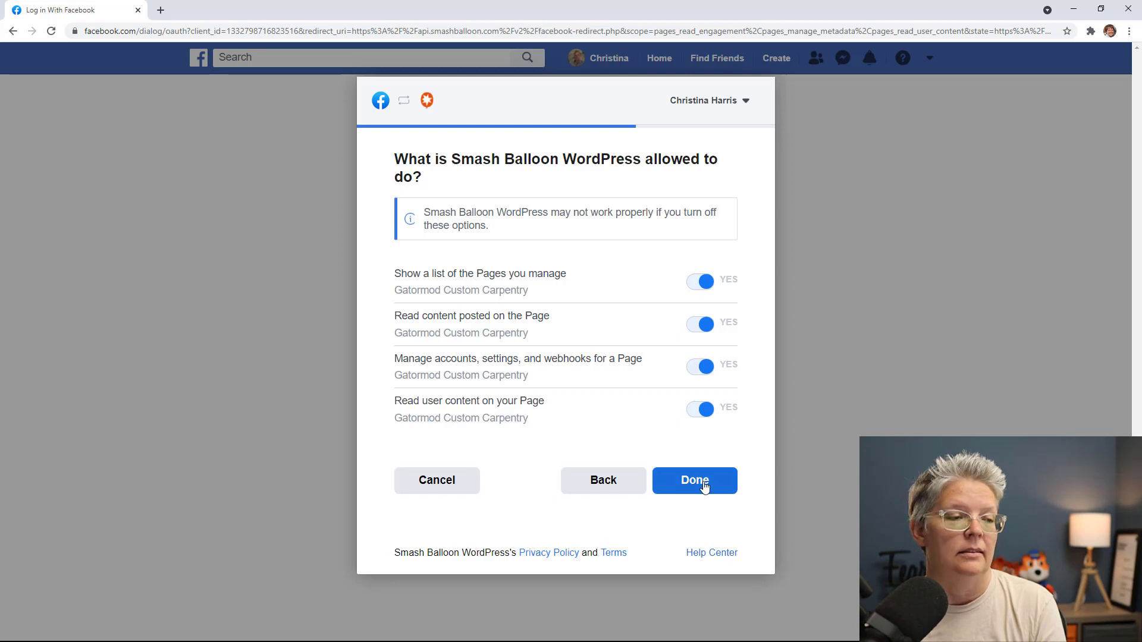
pyautogui.click(701, 485)
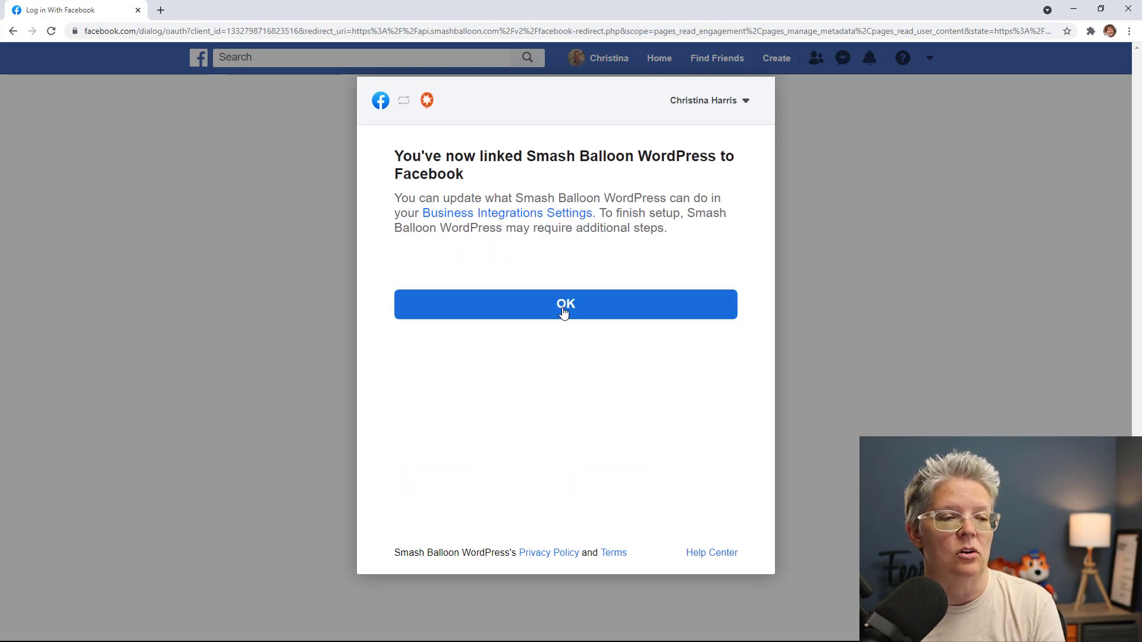
pyautogui.click(563, 311)
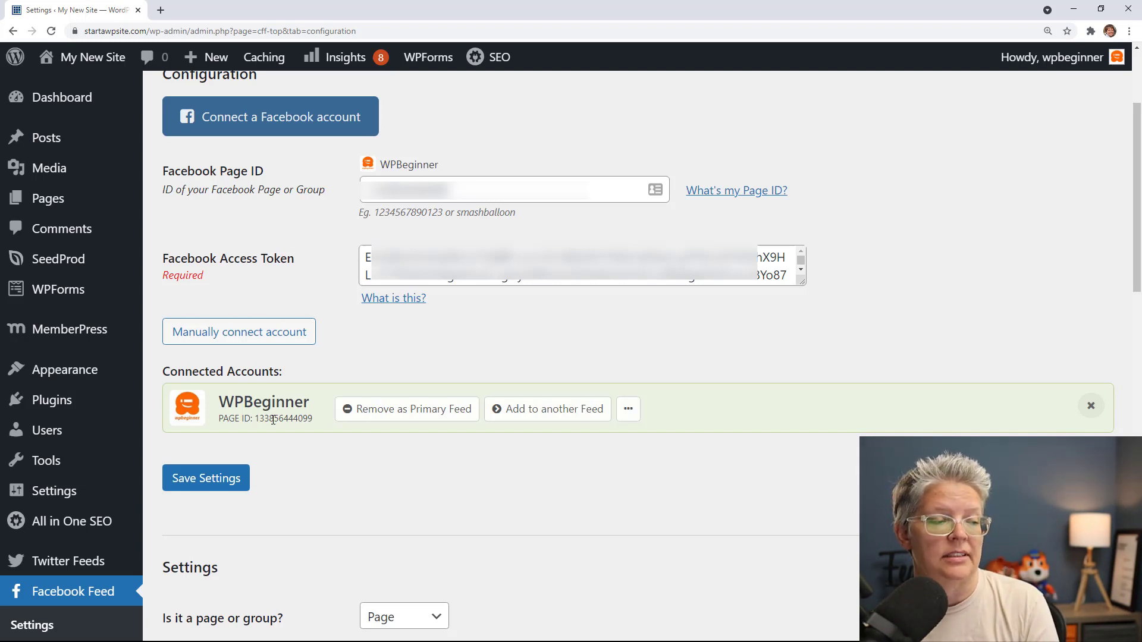
# Step: Save the Custom Facebook Feed settings with the WPBeginner Page connected
pyautogui.click(218, 479)
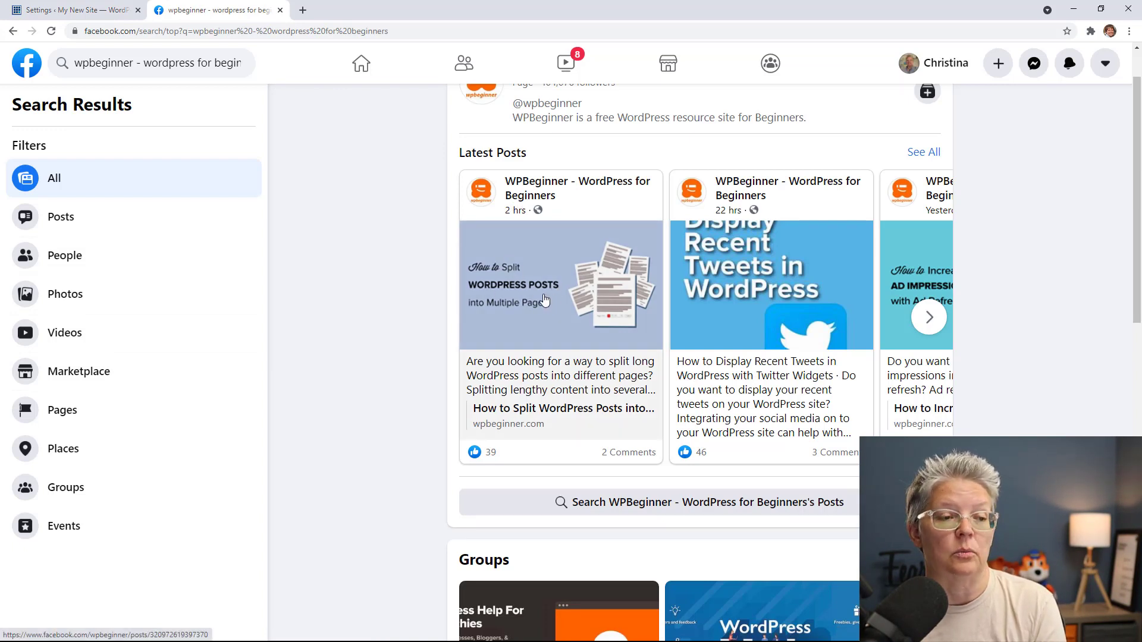
# Step: Copy the link address of WPBeginner's latest Facebook post and switch back to WordPress
pyautogui.click(580, 195)
pyautogui.scroll(-8, 678, 369)
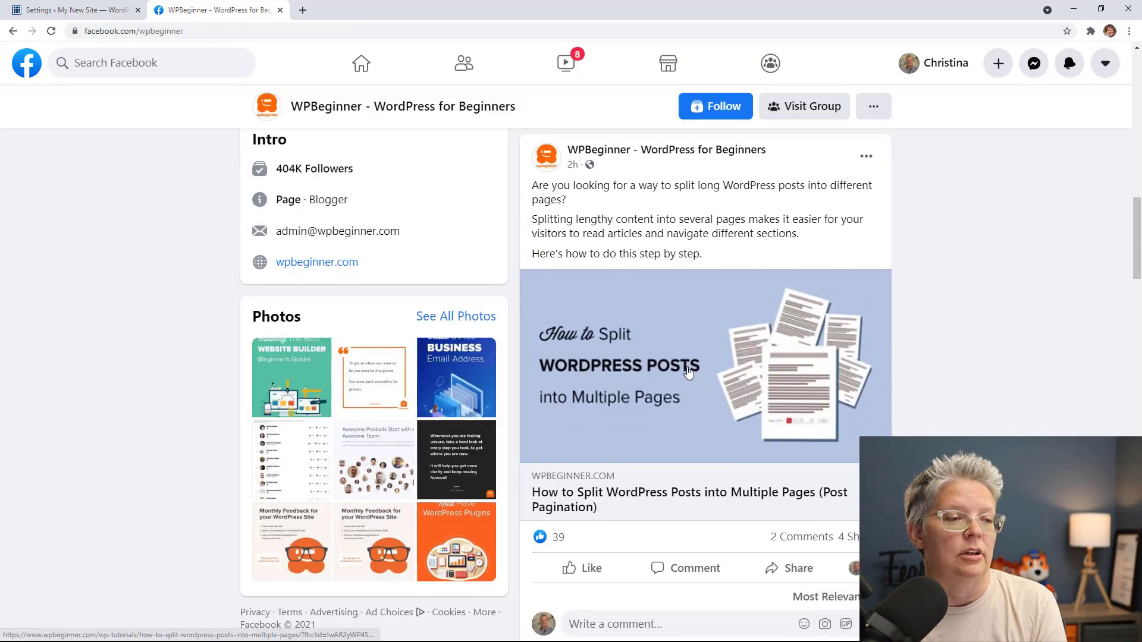
pyautogui.rightClick(573, 168)
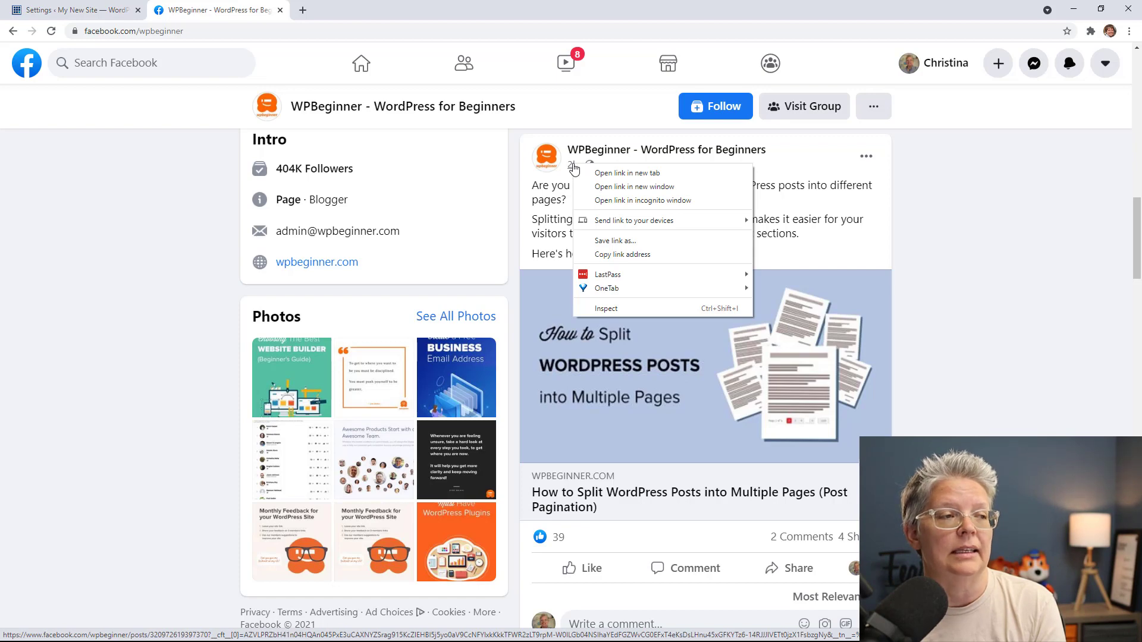
pyautogui.click(621, 255)
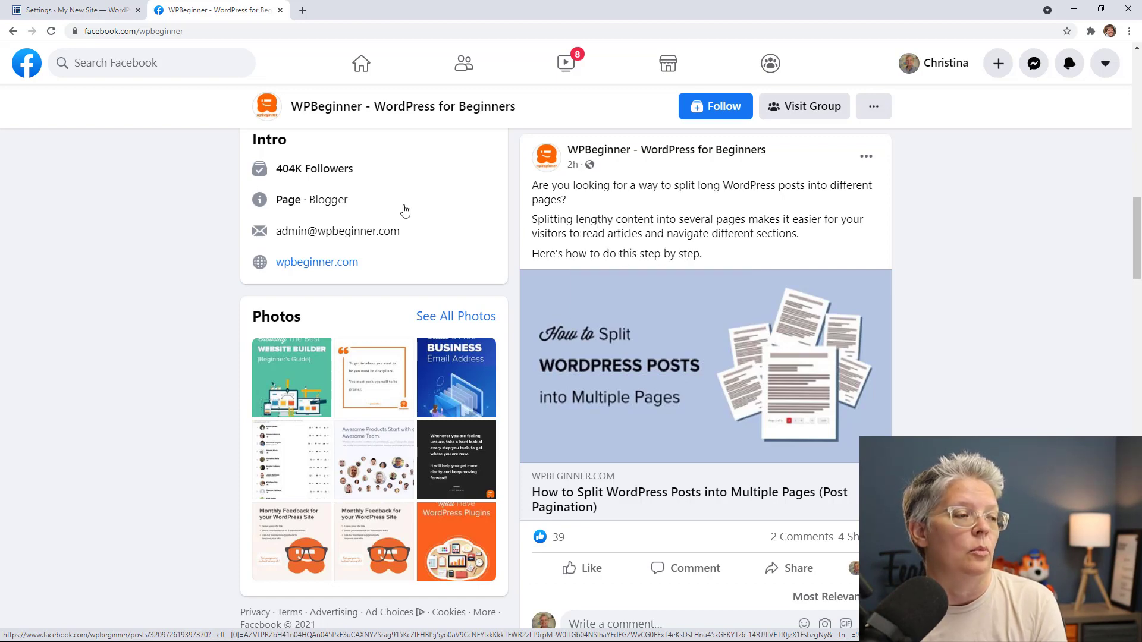
pyautogui.click(71, 10)
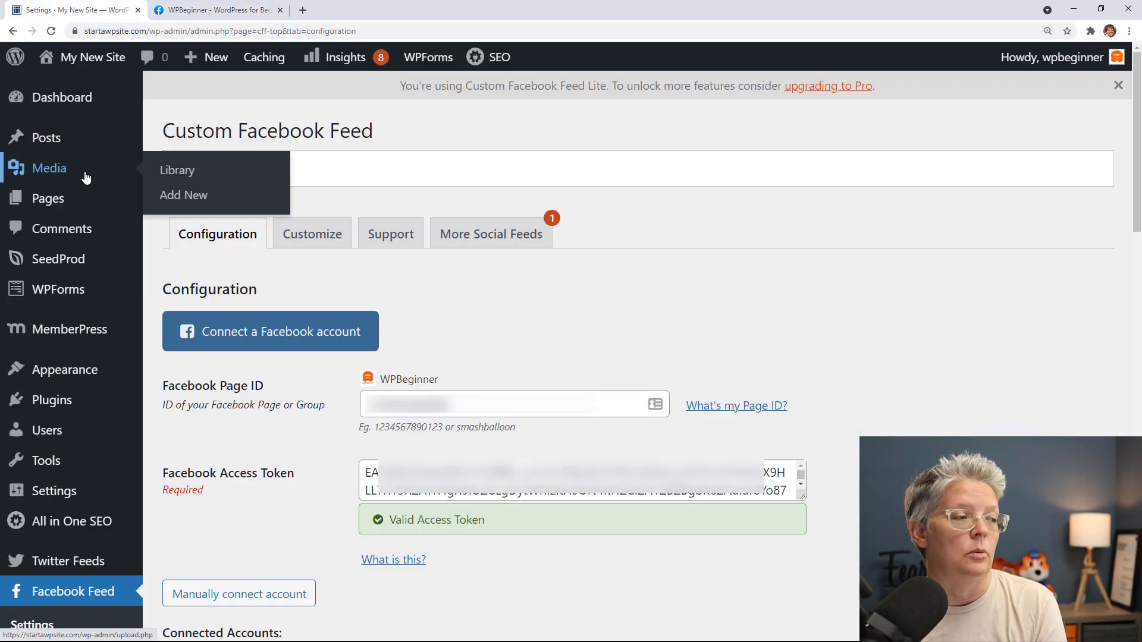
# Step: Paste the Facebook post link below the Conversion Tracking guide's definition paragraph and update the post
pyautogui.click(182, 147)
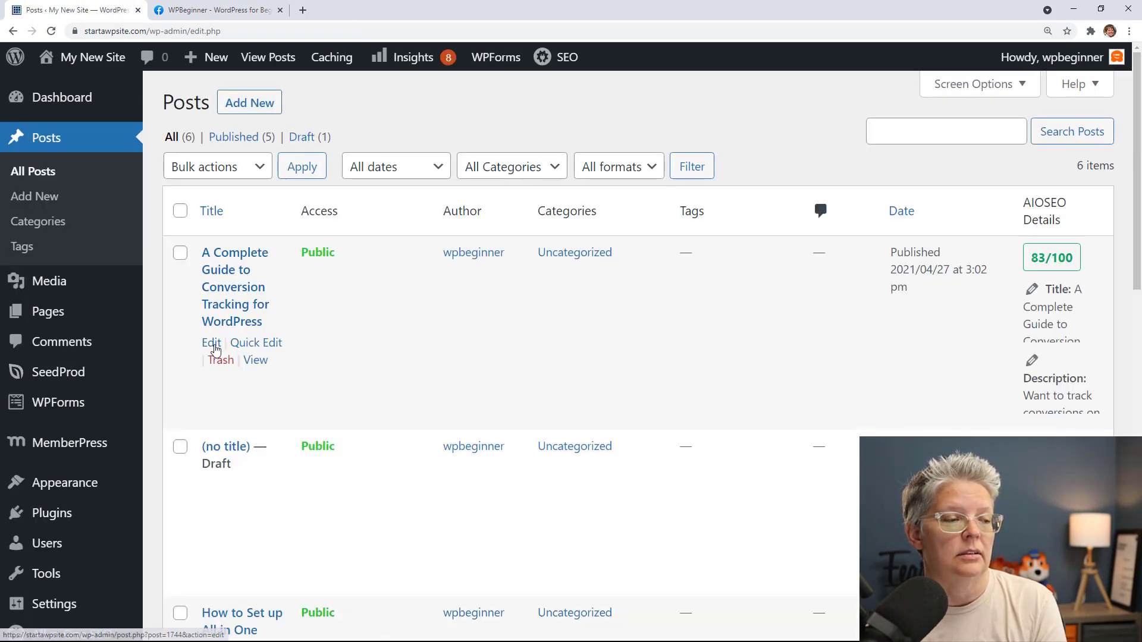
pyautogui.click(214, 347)
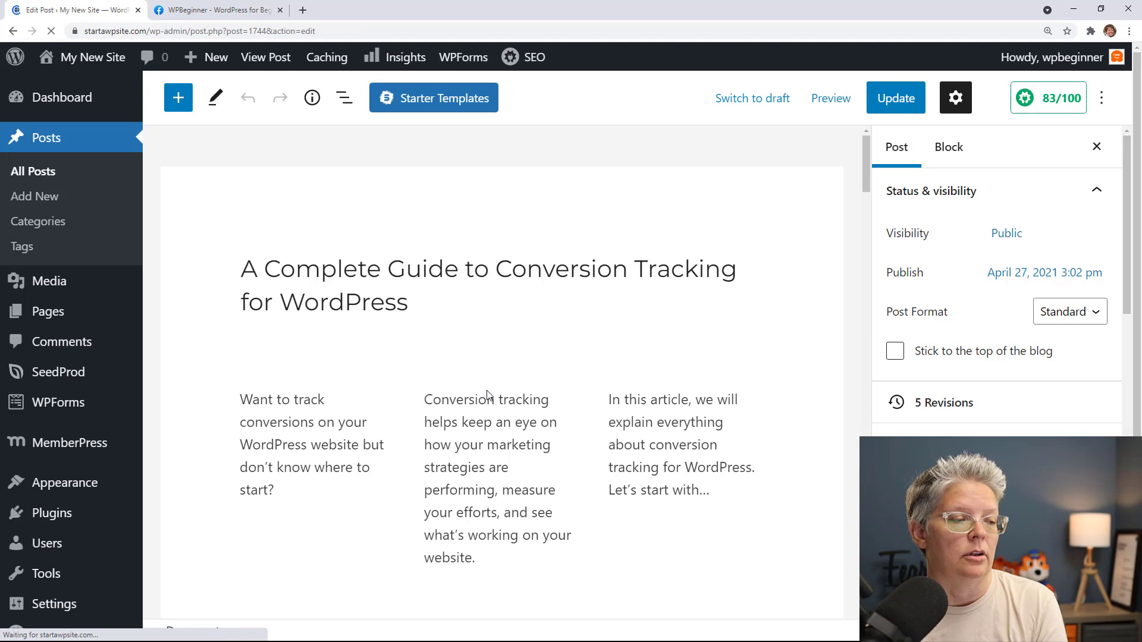
pyautogui.scroll(-6, 487, 395)
pyautogui.click(356, 353)
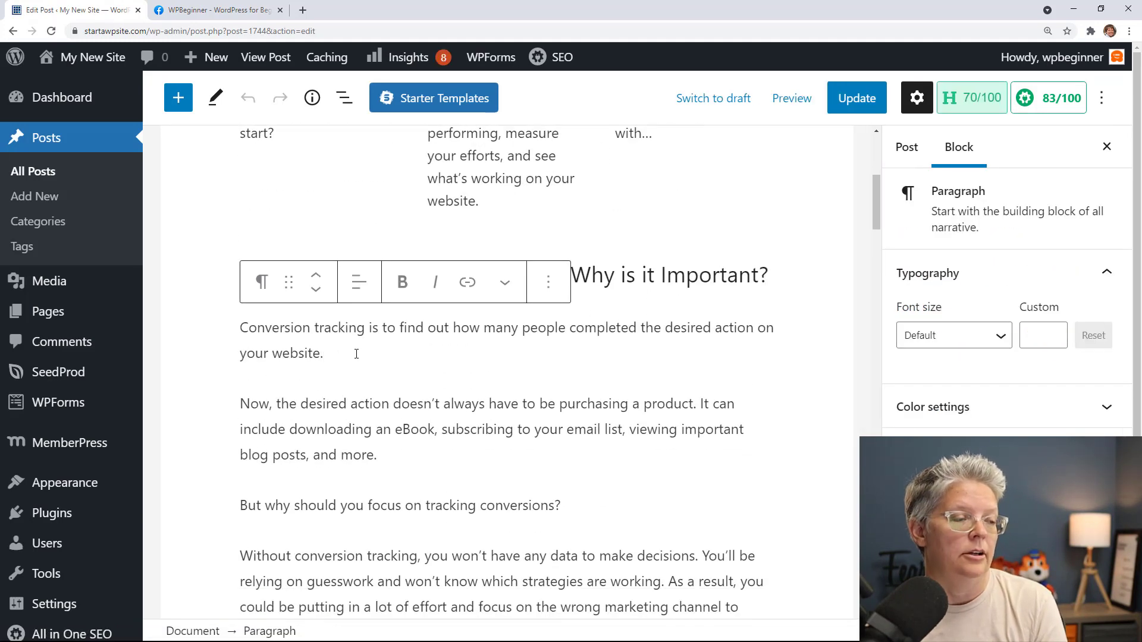
pyautogui.press('Return')
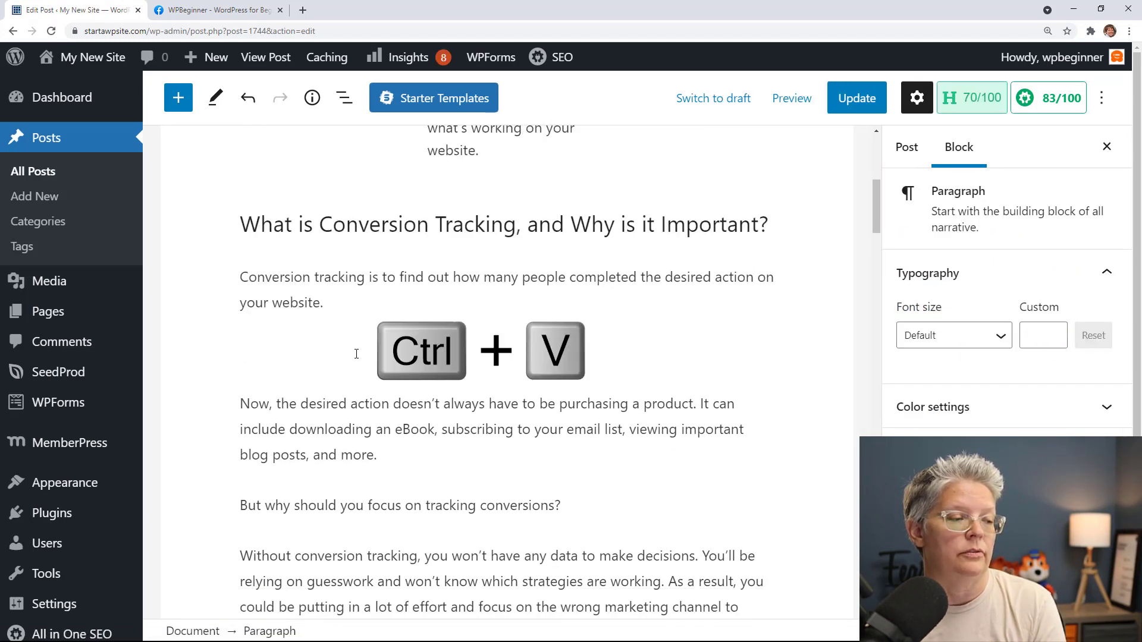
pyautogui.hotkey('ctrl', 'v')
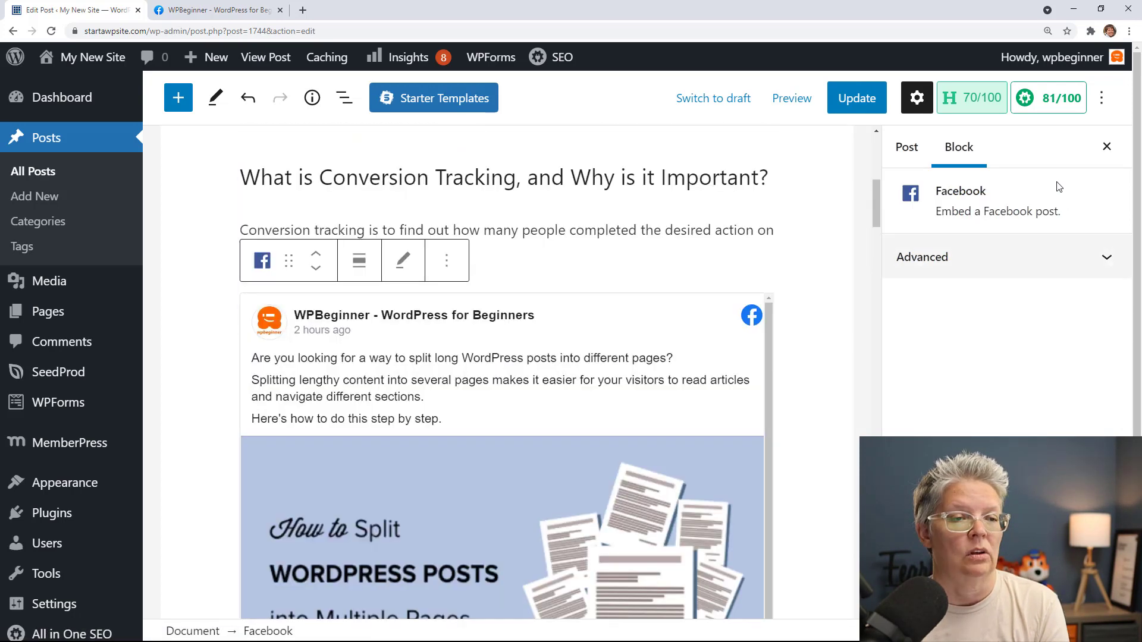
pyautogui.click(862, 107)
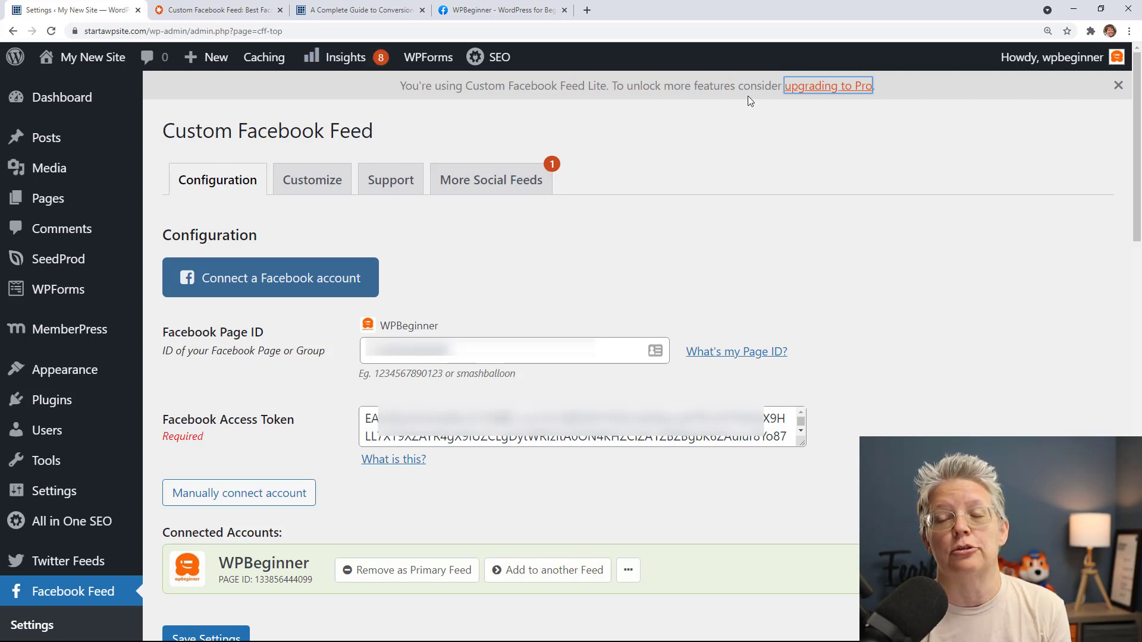
# Step: Download CFF-Extensions-1.7.2.zip from the Smash Balloon account downloads and select the license key
pyautogui.click(815, 87)
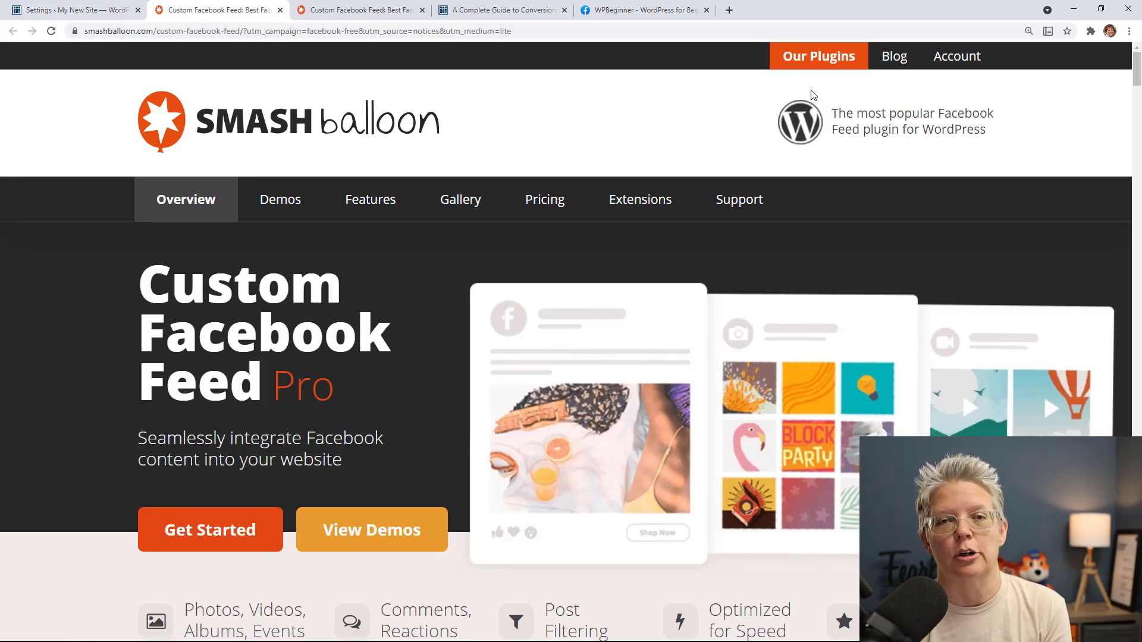
pyautogui.click(958, 56)
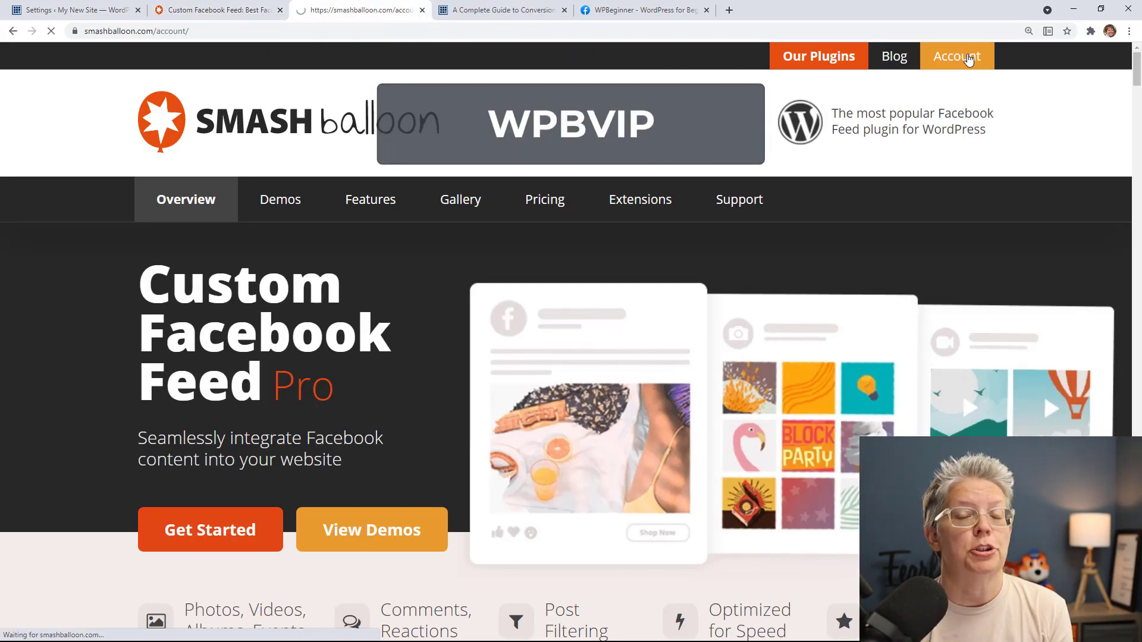
pyautogui.click(343, 302)
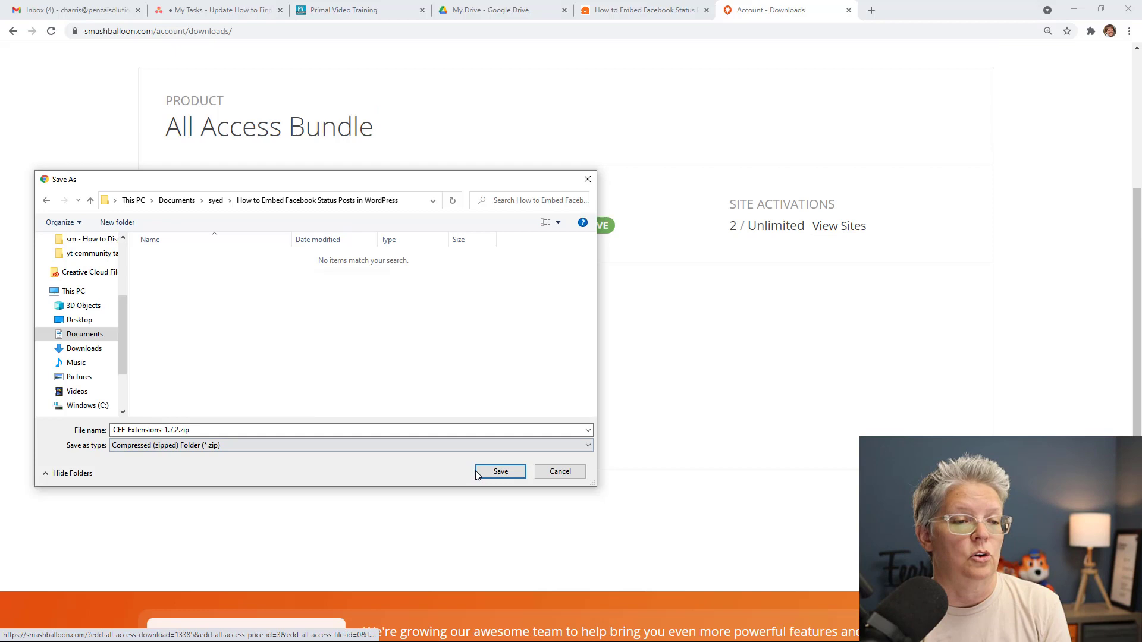
pyautogui.click(497, 472)
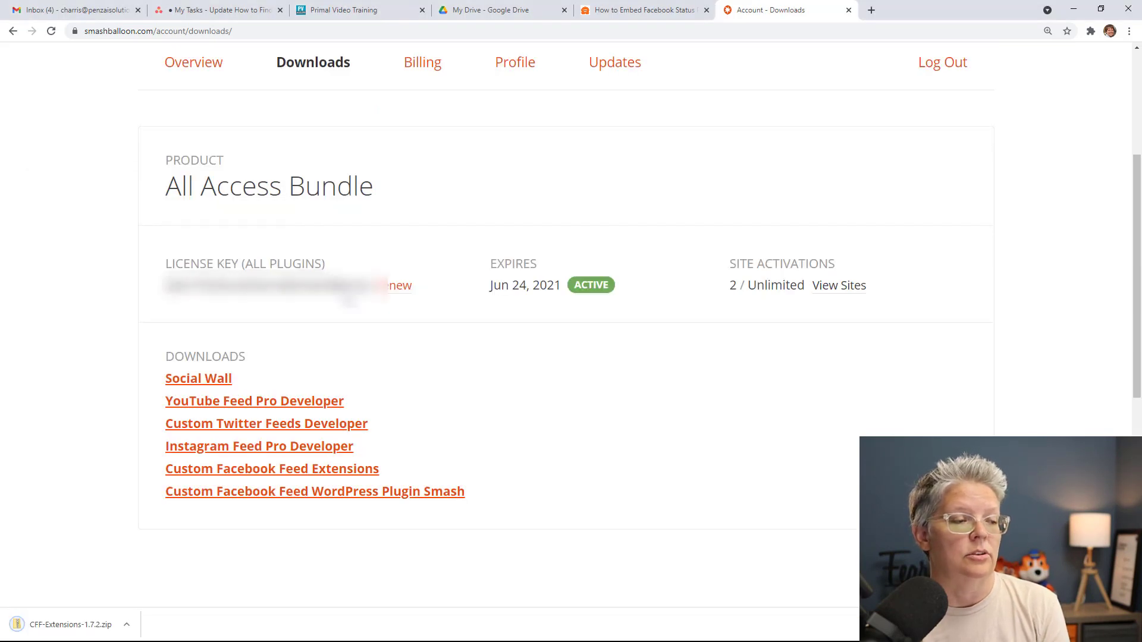
pyautogui.moveTo(369, 285); pyautogui.dragTo(267, 286)
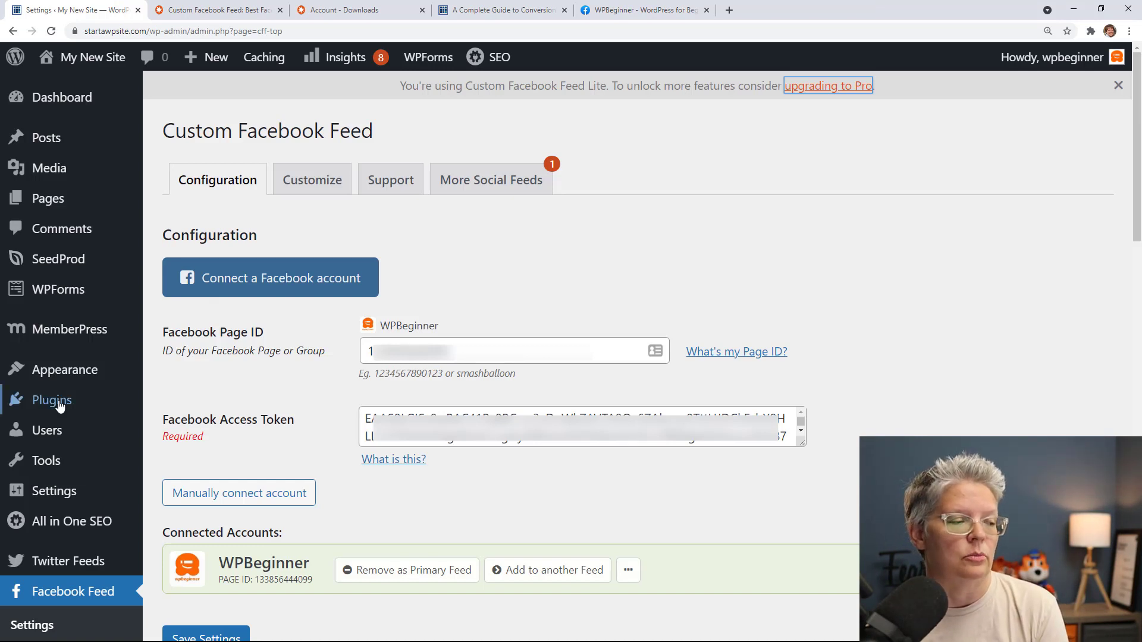
# Step: Deactivate and delete the free Smash Balloon Custom Facebook Feed plugin from Installed Plugins
pyautogui.moveTo(59, 402)
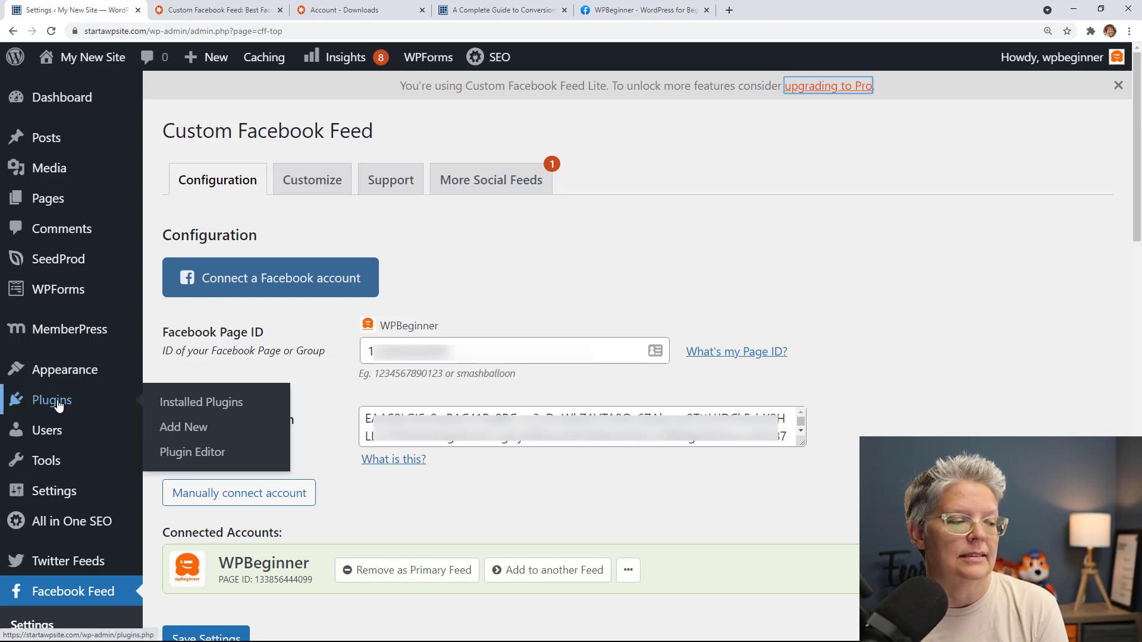
pyautogui.click(213, 414)
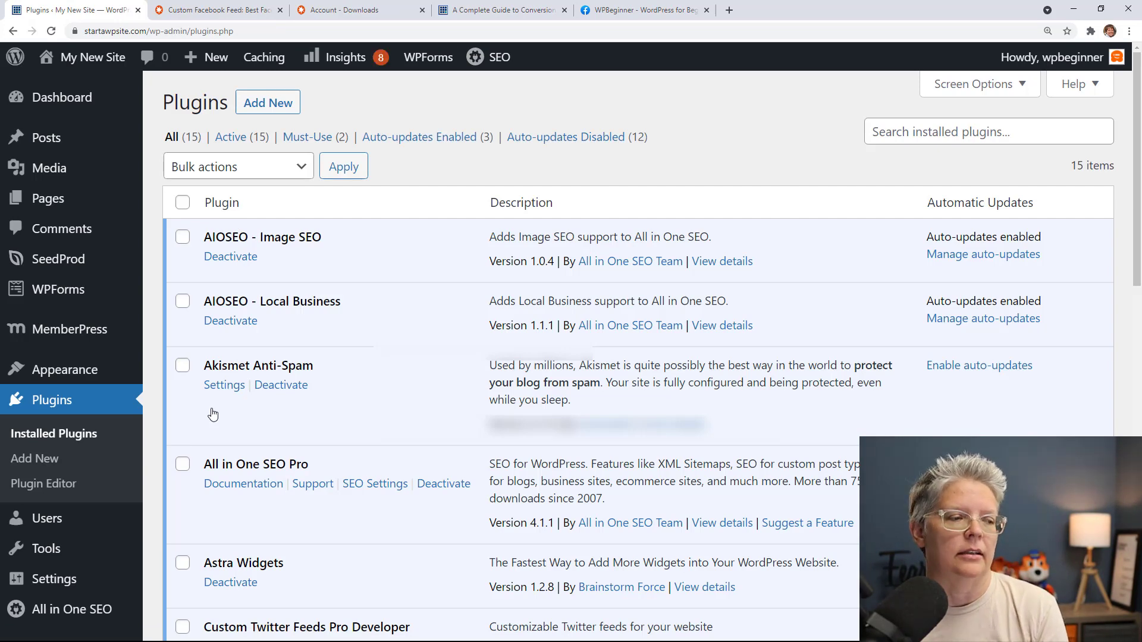
pyautogui.scroll(-12, 375, 458)
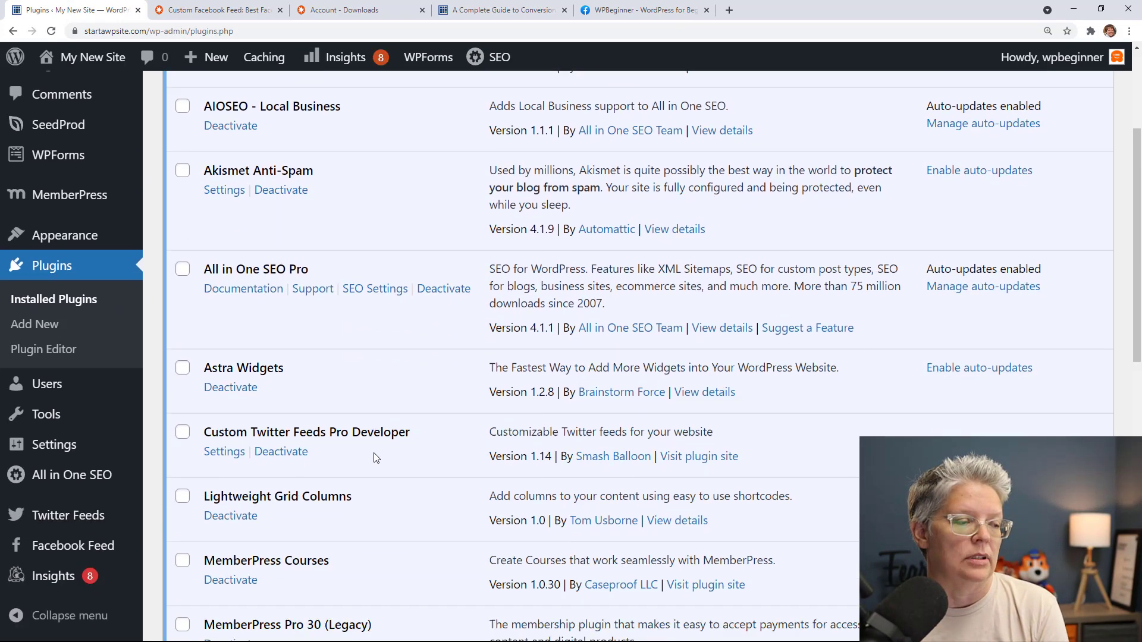
pyautogui.scroll(-1, 374, 453)
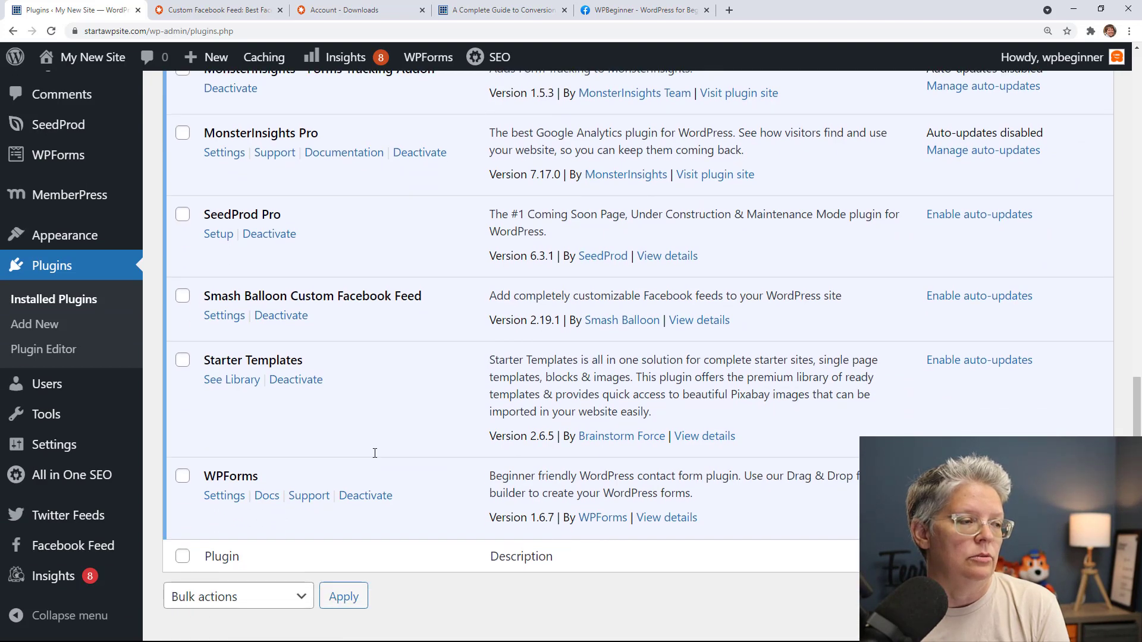
pyautogui.click(290, 322)
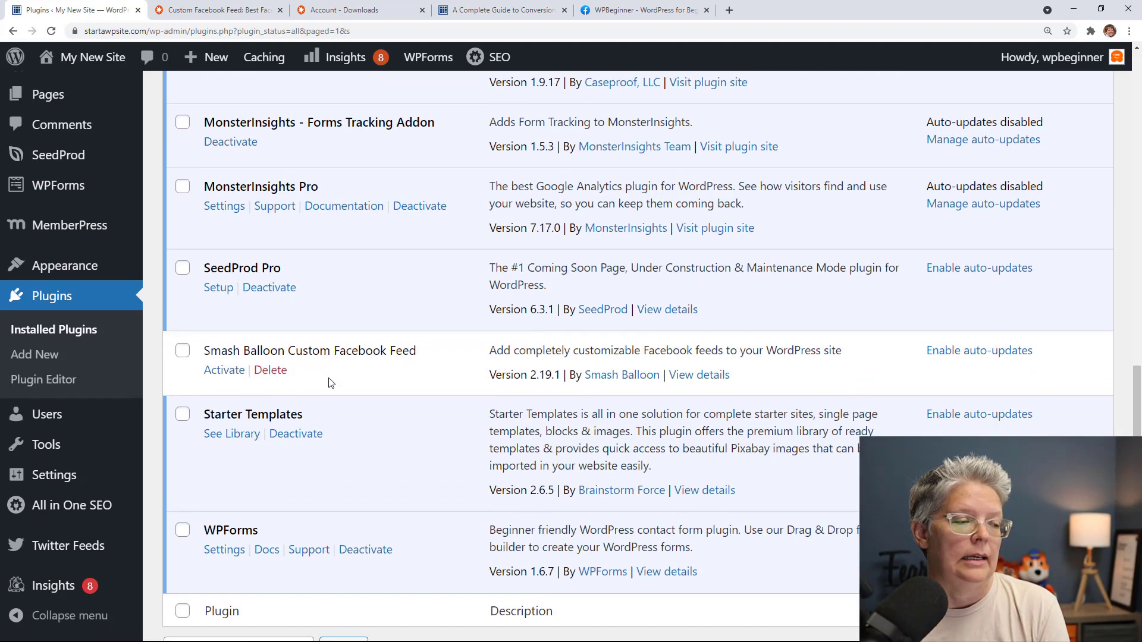
pyautogui.click(276, 372)
pyautogui.press('Return')
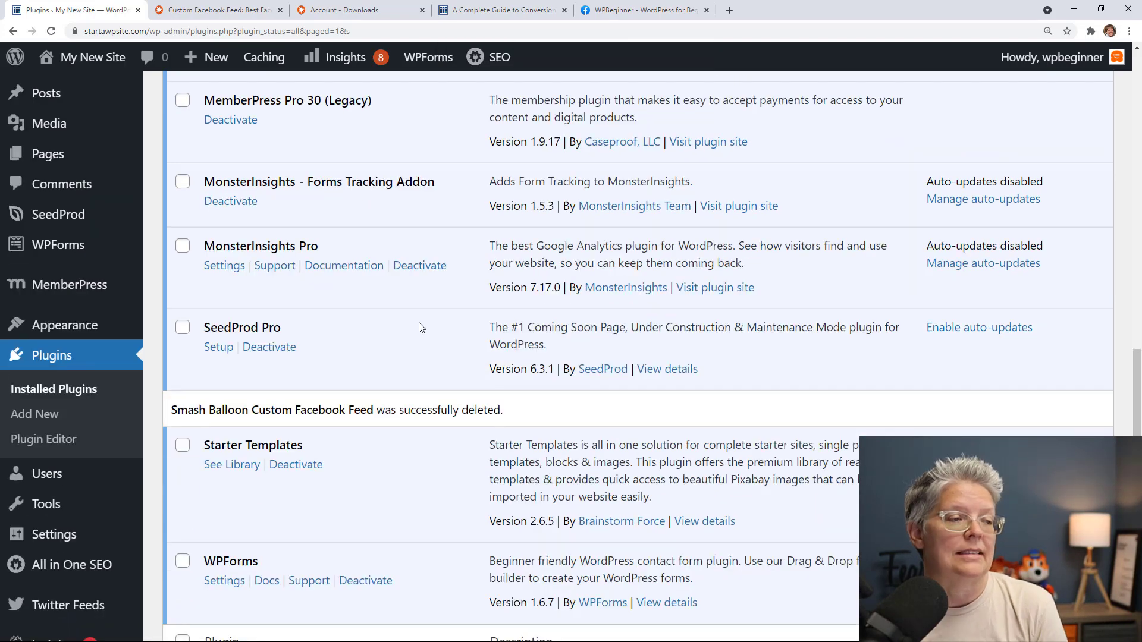
pyautogui.scroll(10, 421, 327)
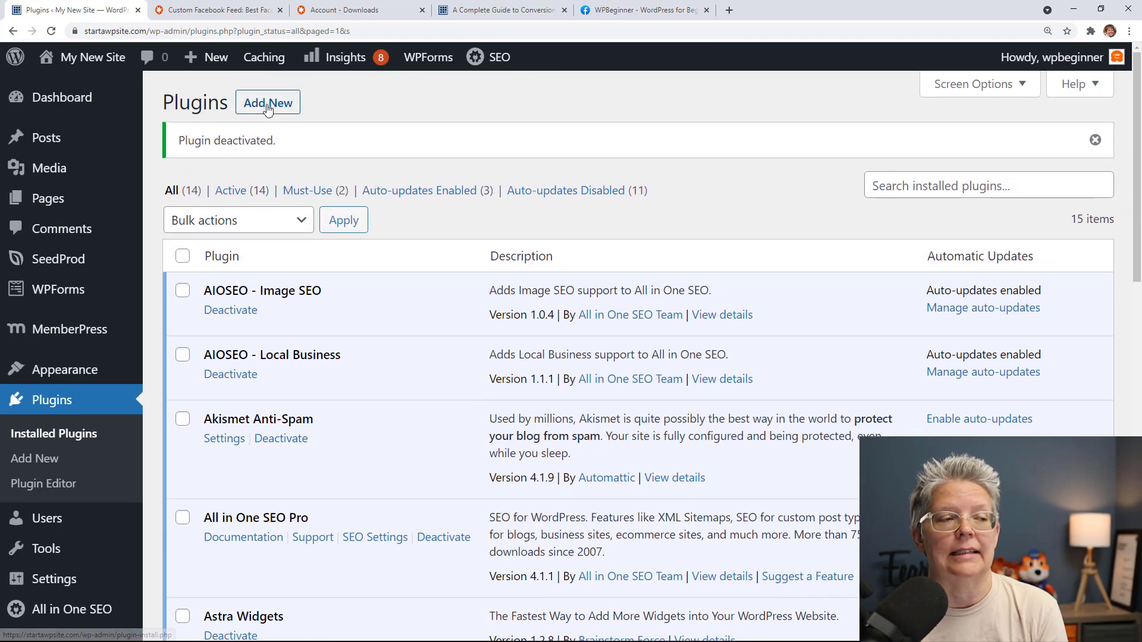
# Step: Upload the Custom Facebook Feed zip, install and activate Pro 3.19.5, and reach its settings
pyautogui.click(267, 106)
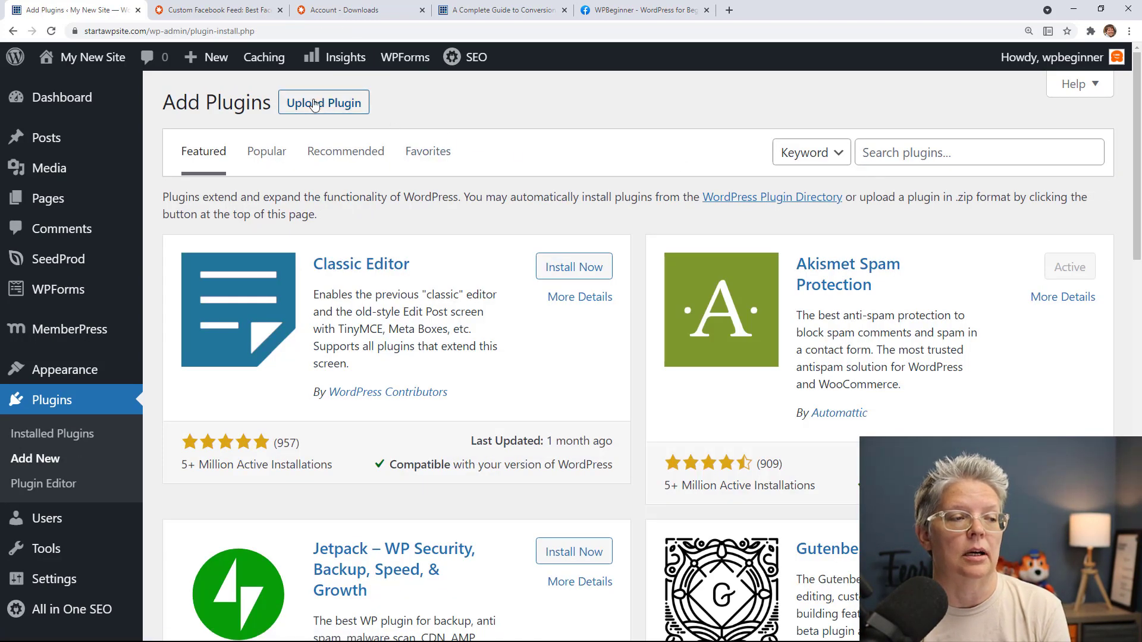
pyautogui.click(315, 105)
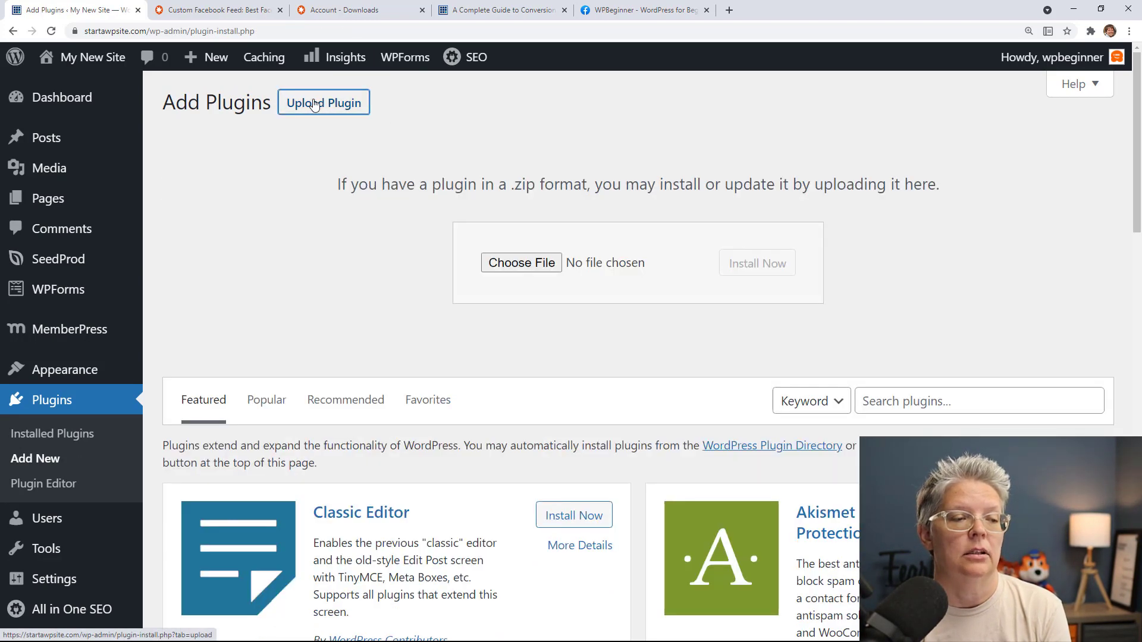
pyautogui.click(536, 265)
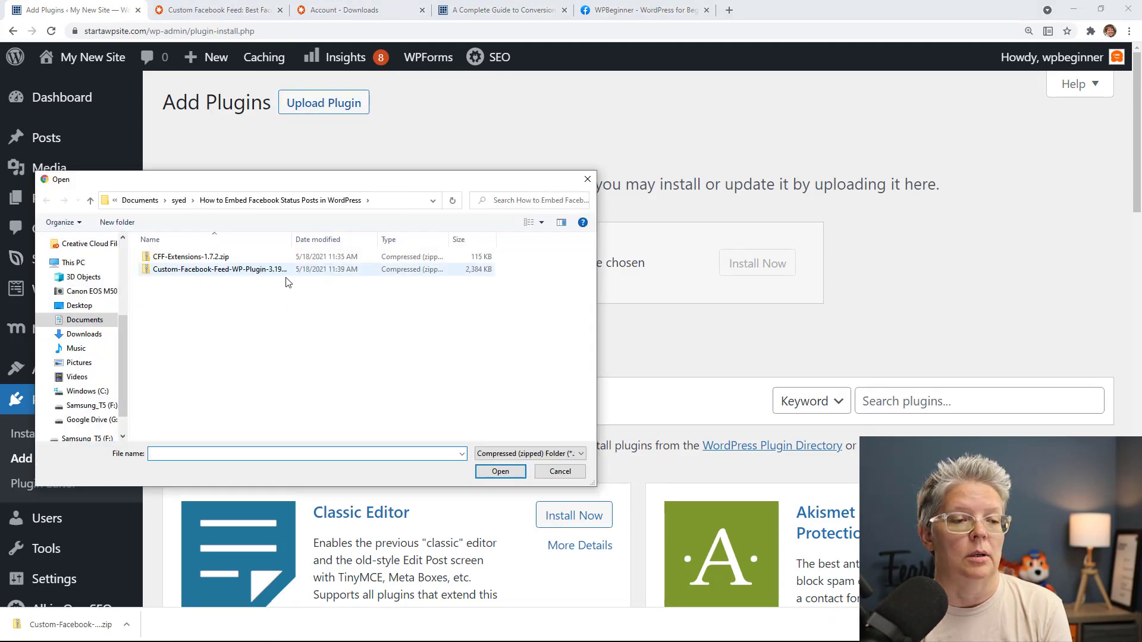
pyautogui.click(196, 265)
pyautogui.click(500, 471)
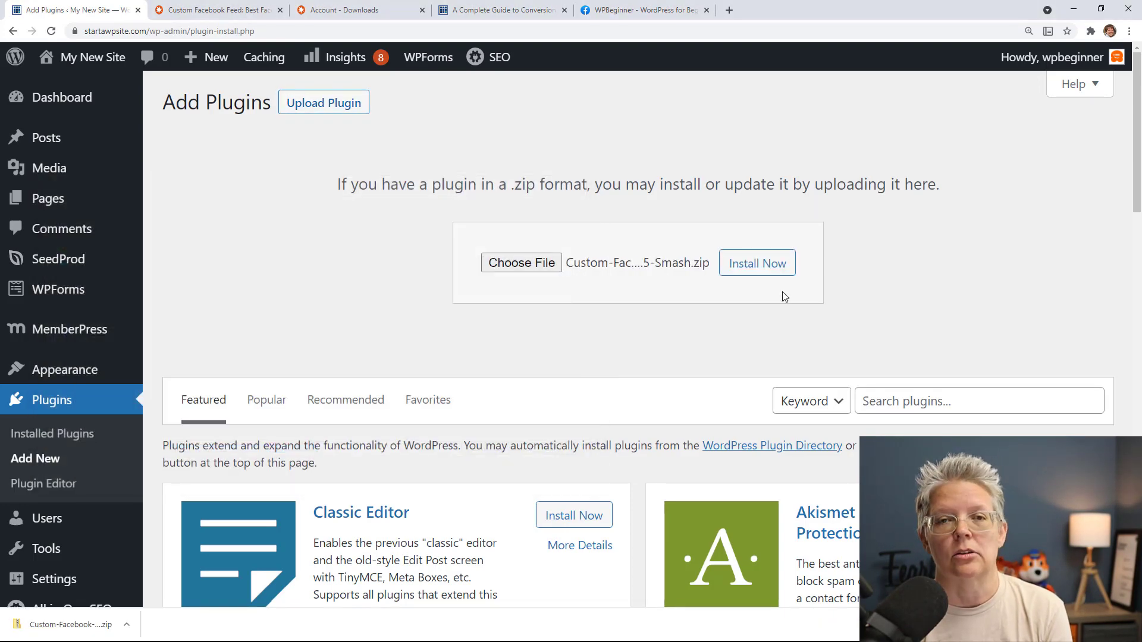
pyautogui.click(770, 266)
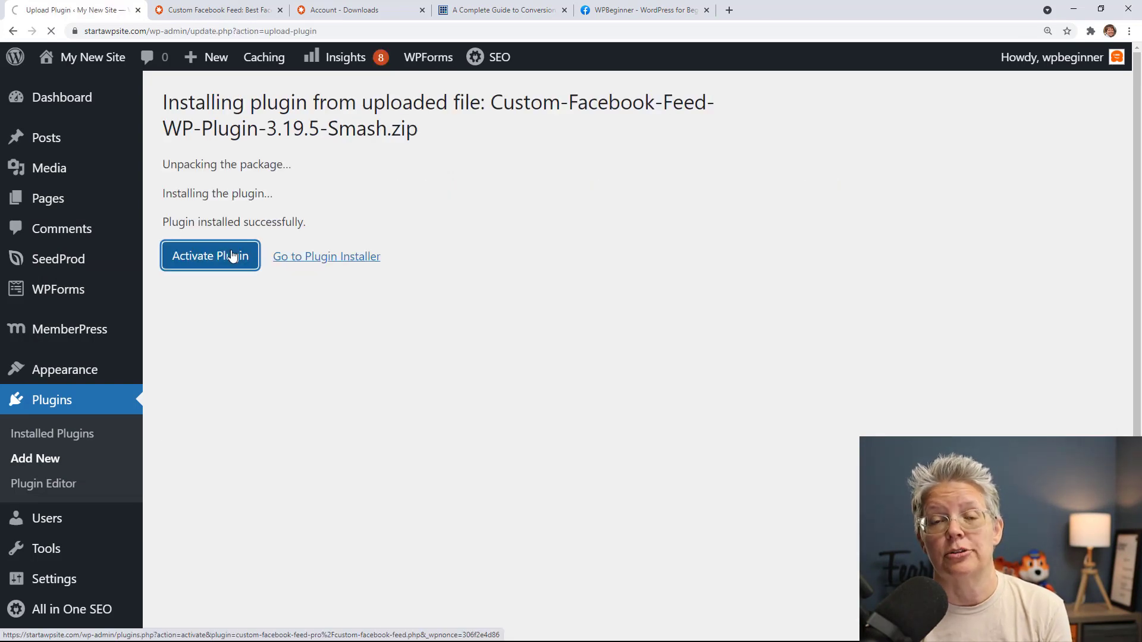
pyautogui.click(232, 255)
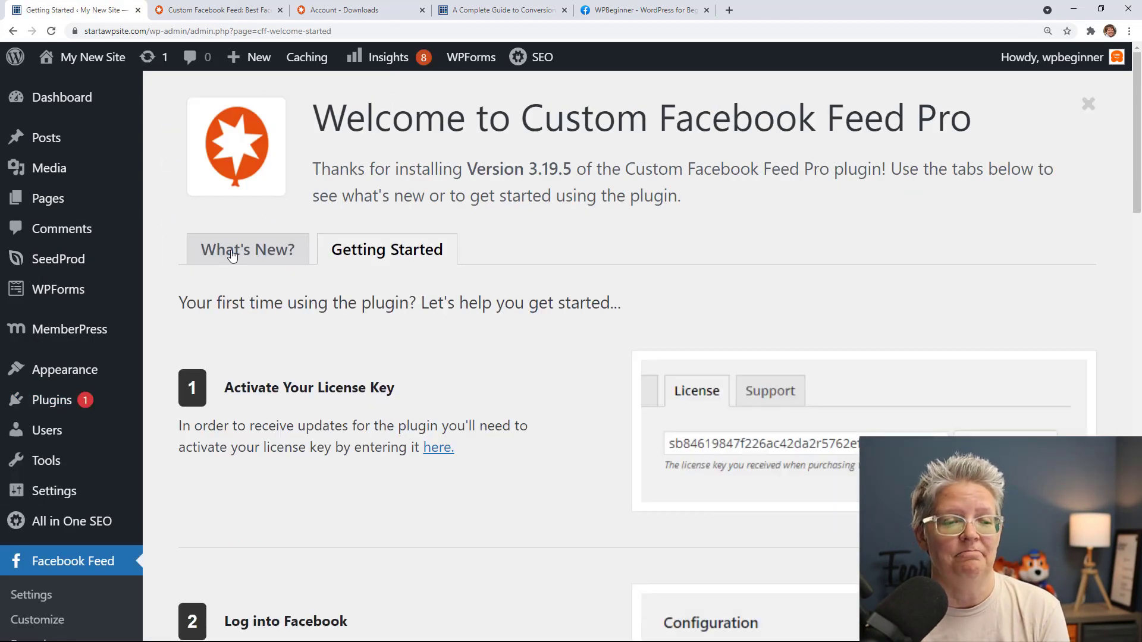
pyautogui.scroll(-4, 241, 277)
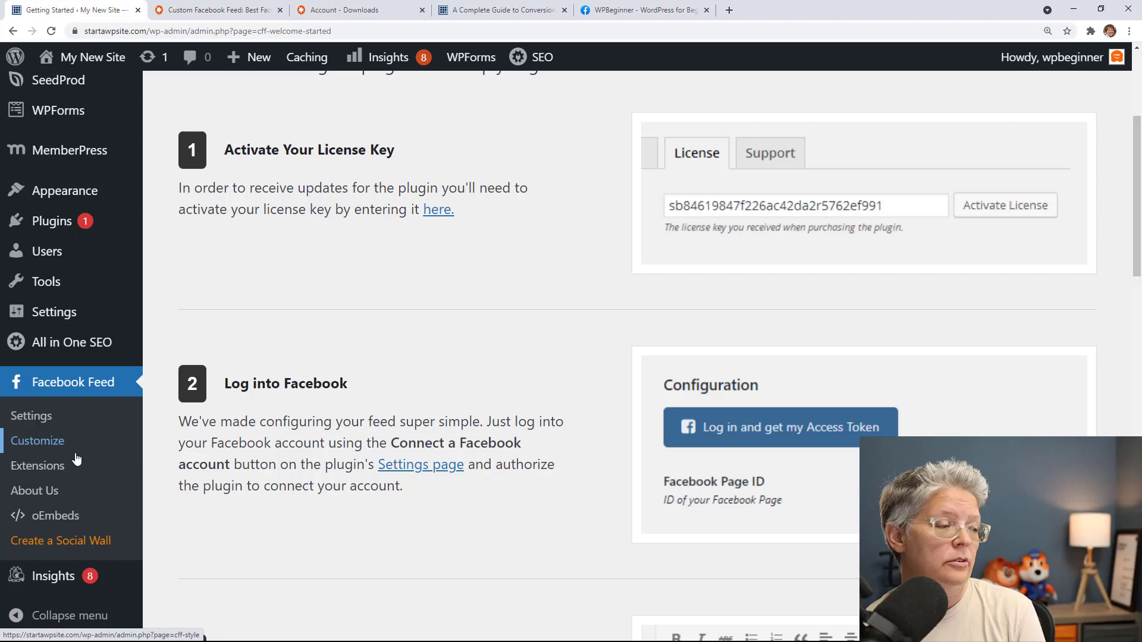
pyautogui.click(31, 416)
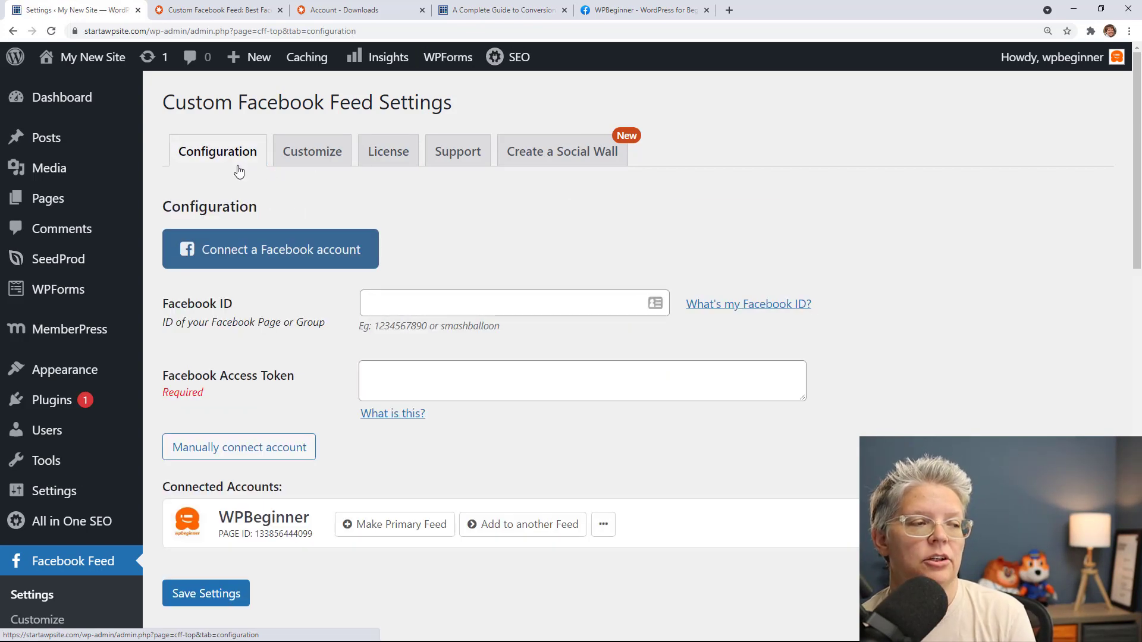
# Step: Keep page-owner posts only and 5 posts per feed, then Save Settings & Clear Cache
pyautogui.scroll(-8, 261, 293)
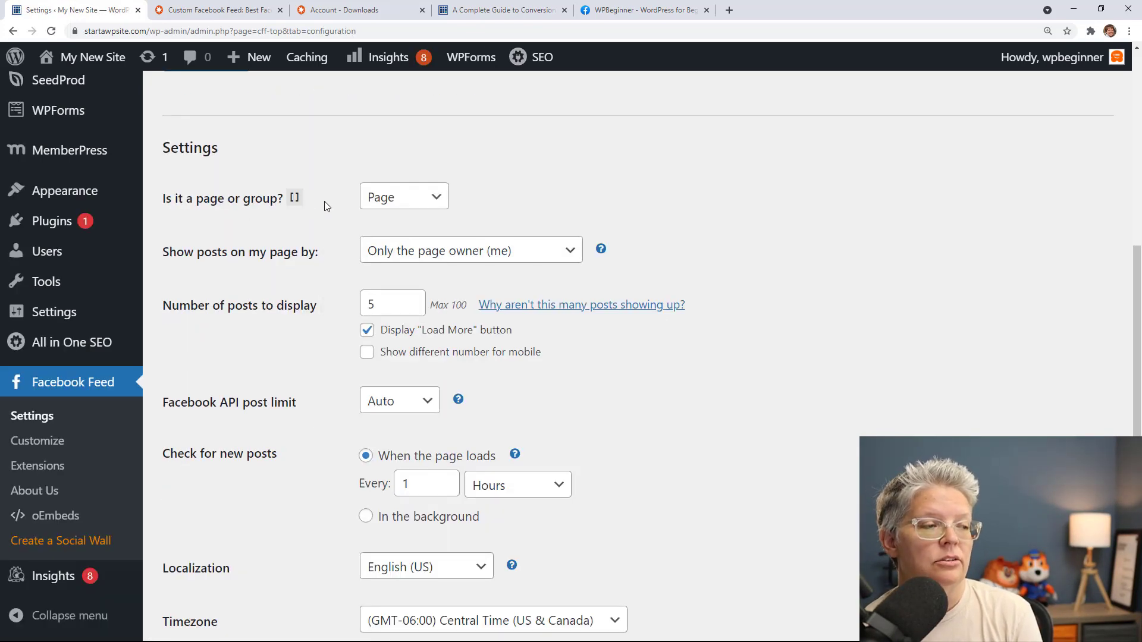
pyautogui.scroll(-2, 357, 238)
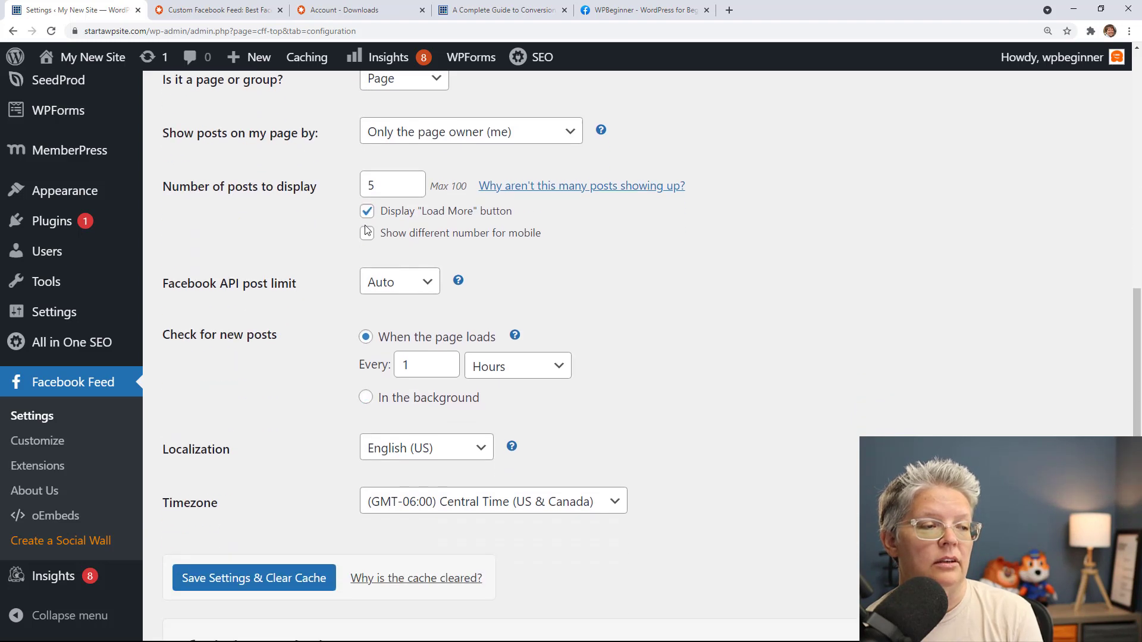
pyautogui.scroll(1, 357, 226)
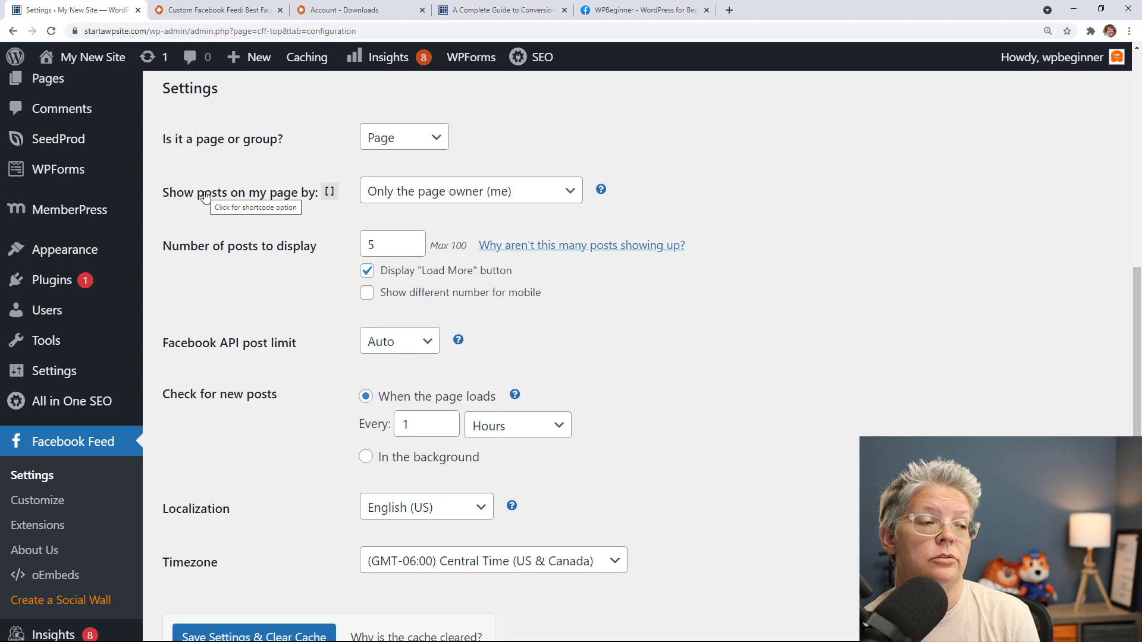
pyautogui.click(415, 200)
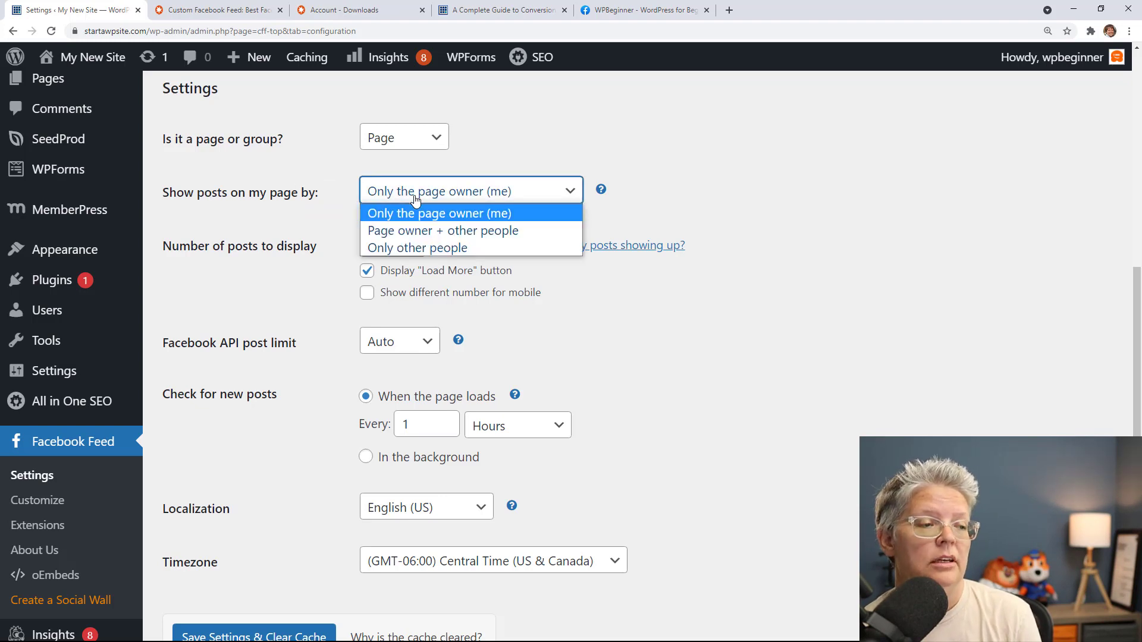
pyautogui.click(688, 382)
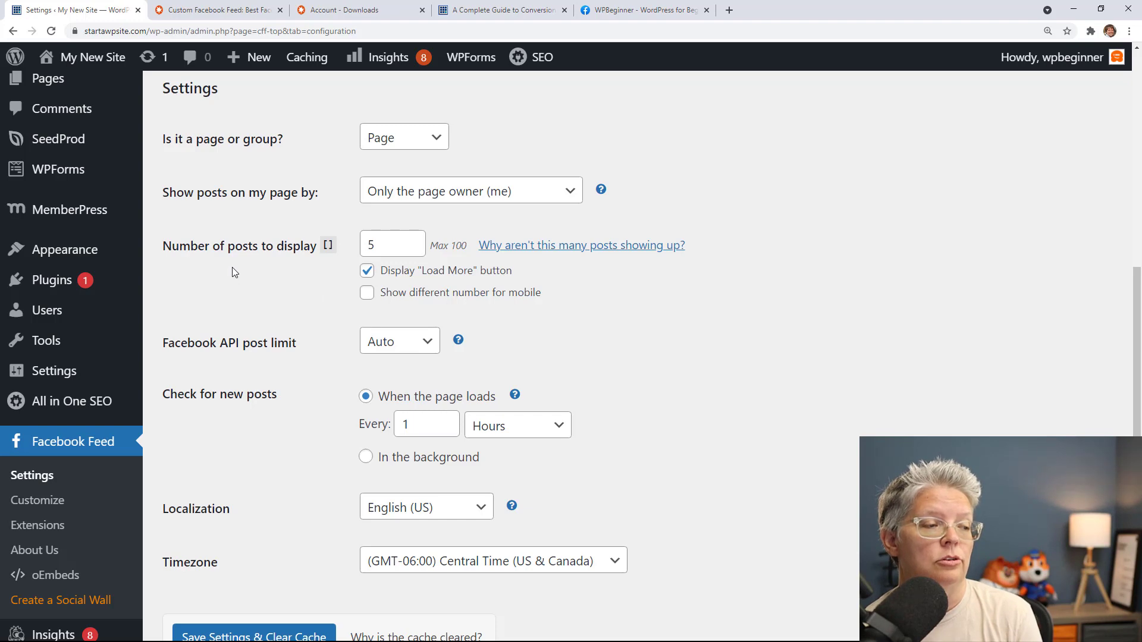
pyautogui.scroll(-3, 232, 269)
pyautogui.scroll(-1, 309, 247)
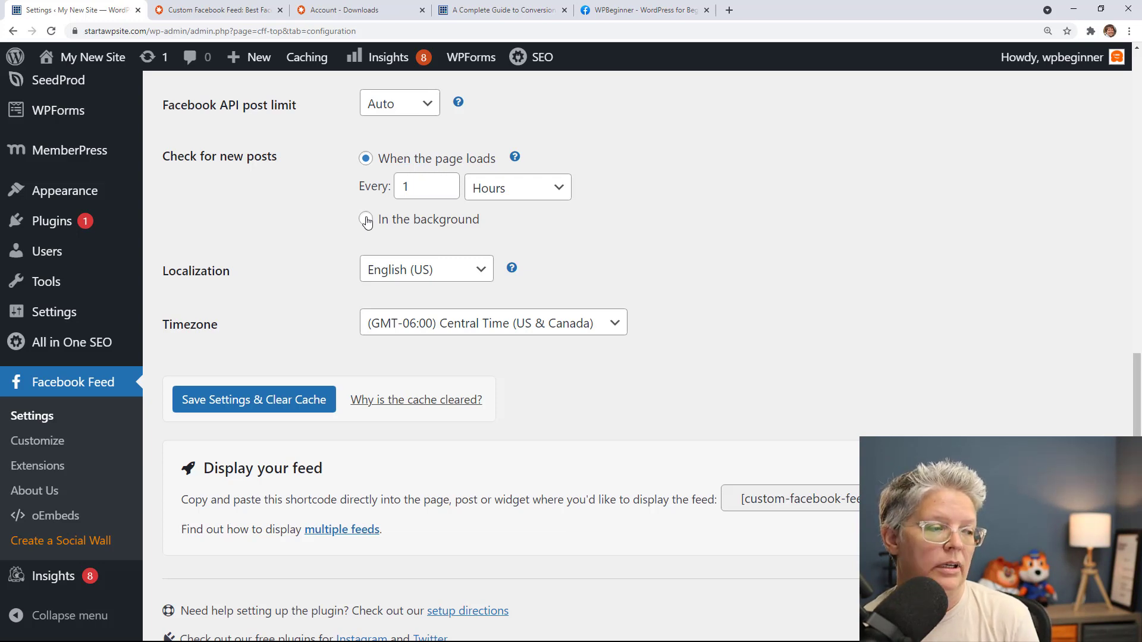
pyautogui.scroll(-2, 367, 222)
pyautogui.click(226, 290)
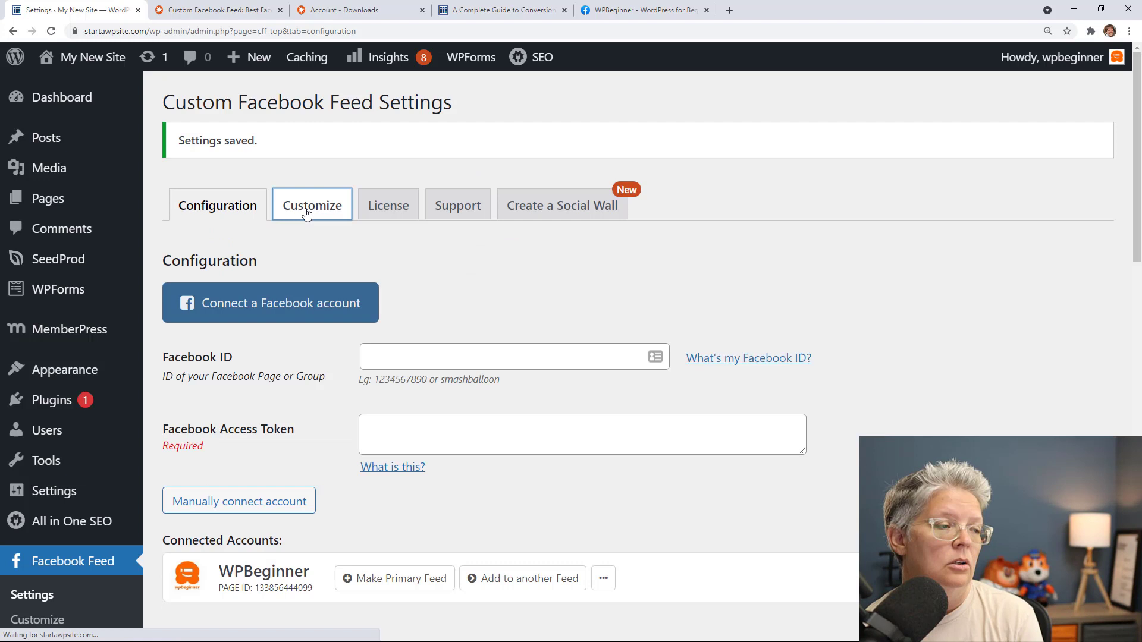
# Step: Look through the Customize > General feed options, then go to the Post Layout sub-tab
pyautogui.click(307, 214)
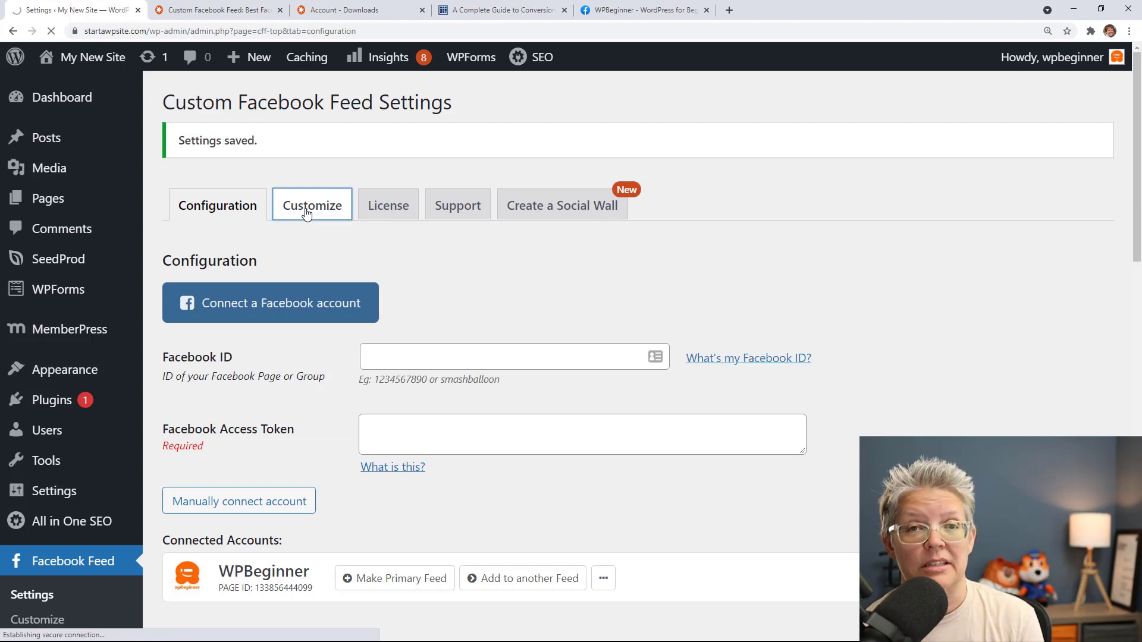
pyautogui.scroll(-2, 326, 296)
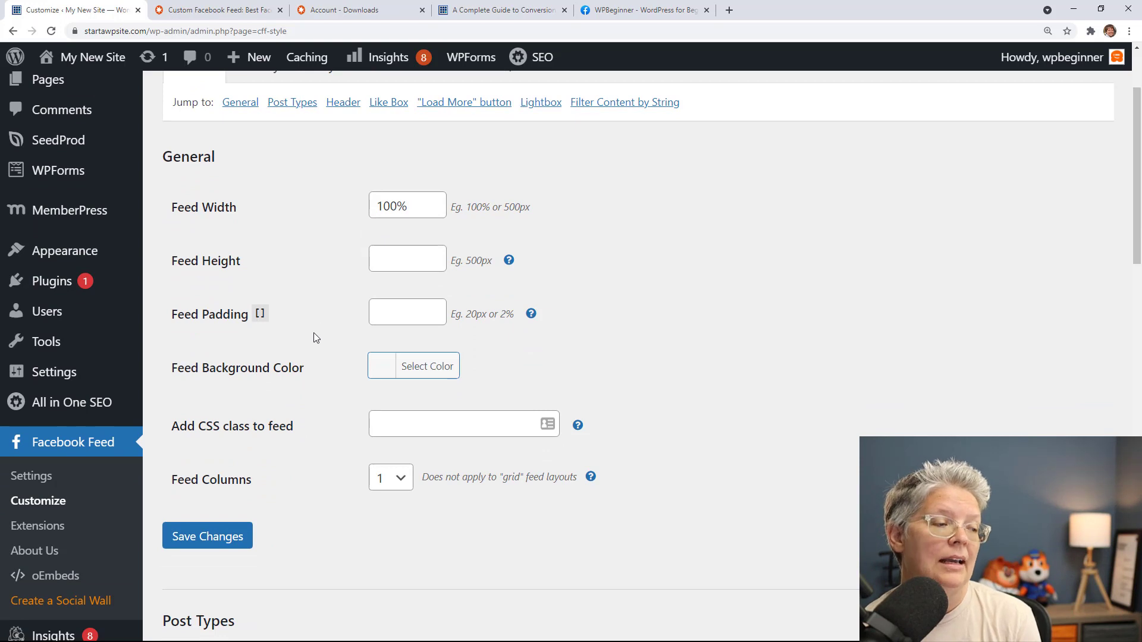
pyautogui.scroll(-2, 308, 390)
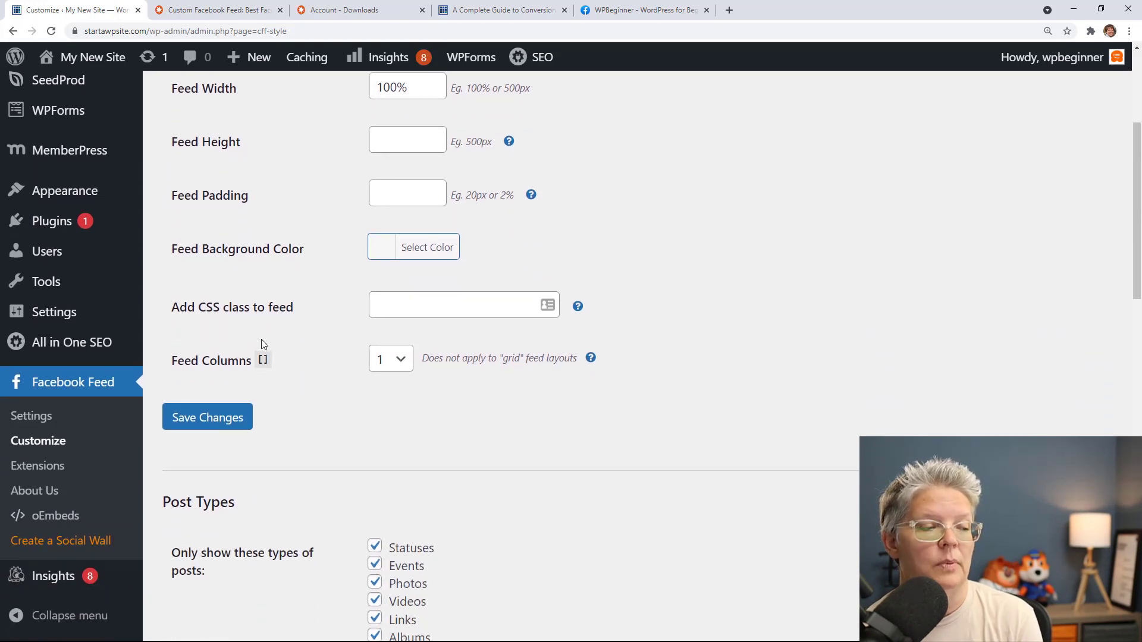
pyautogui.scroll(-1, 264, 344)
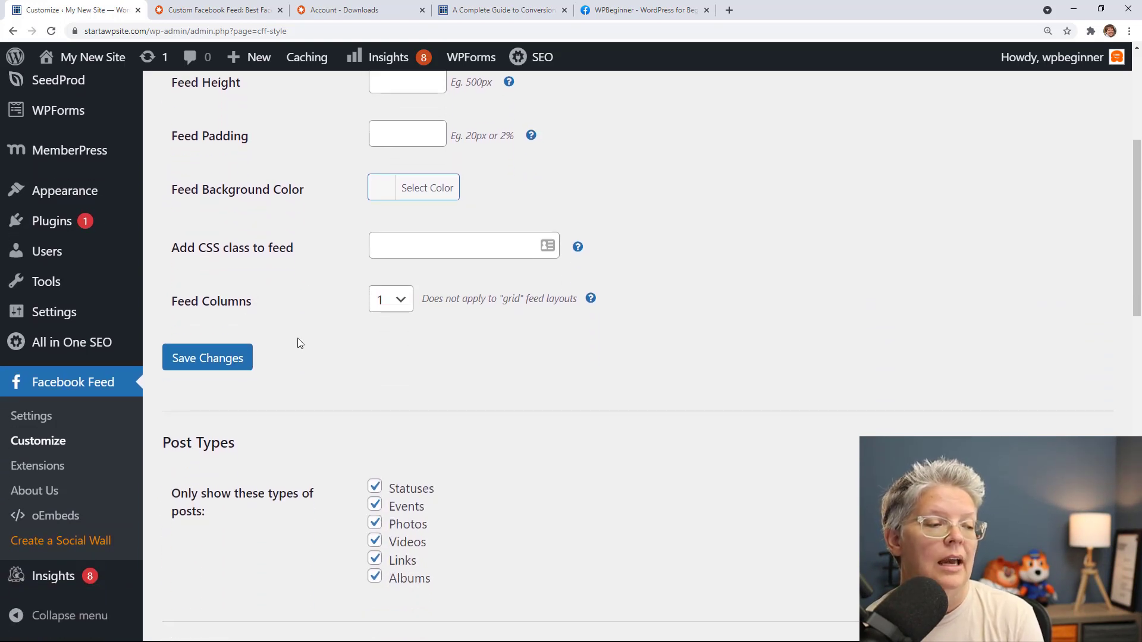
pyautogui.scroll(-4, 308, 344)
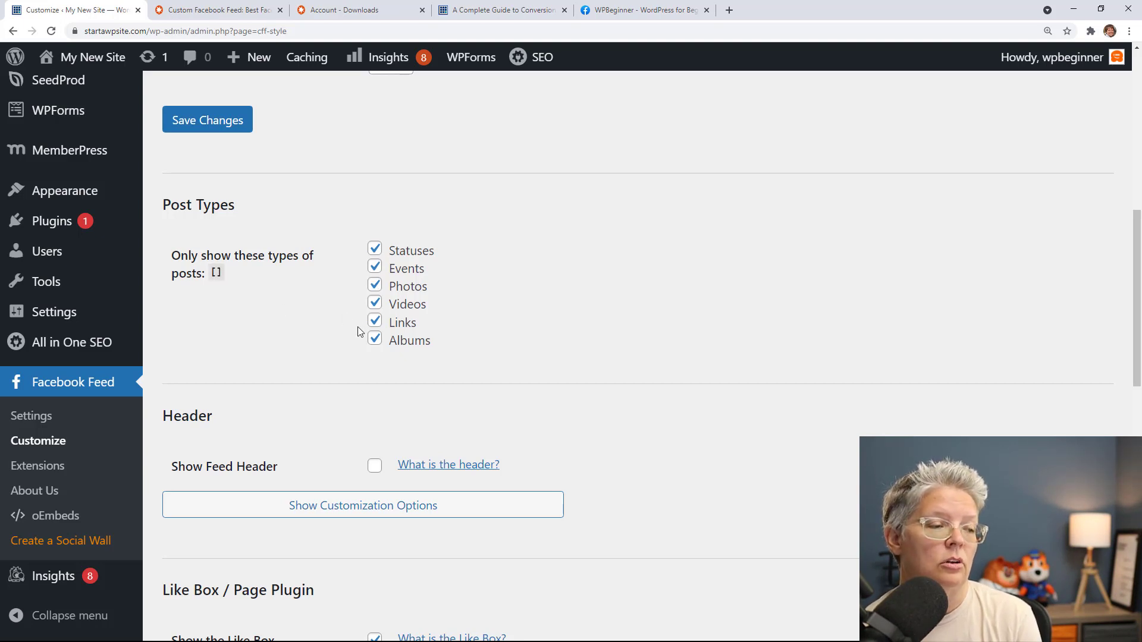
pyautogui.scroll(-10, 359, 332)
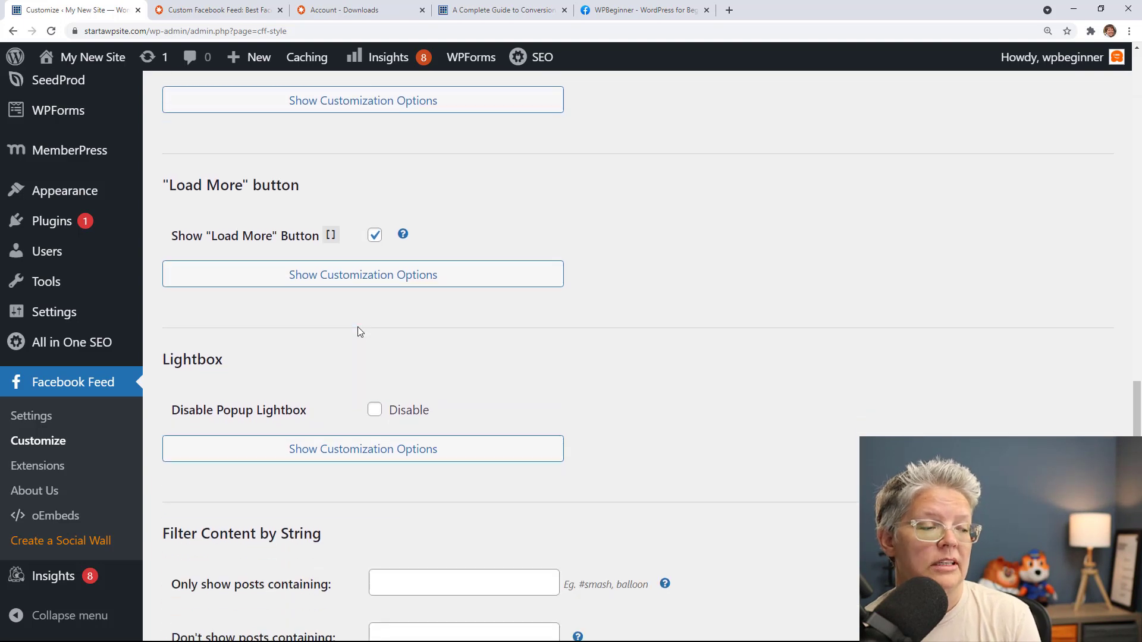
pyautogui.scroll(-3, 358, 327)
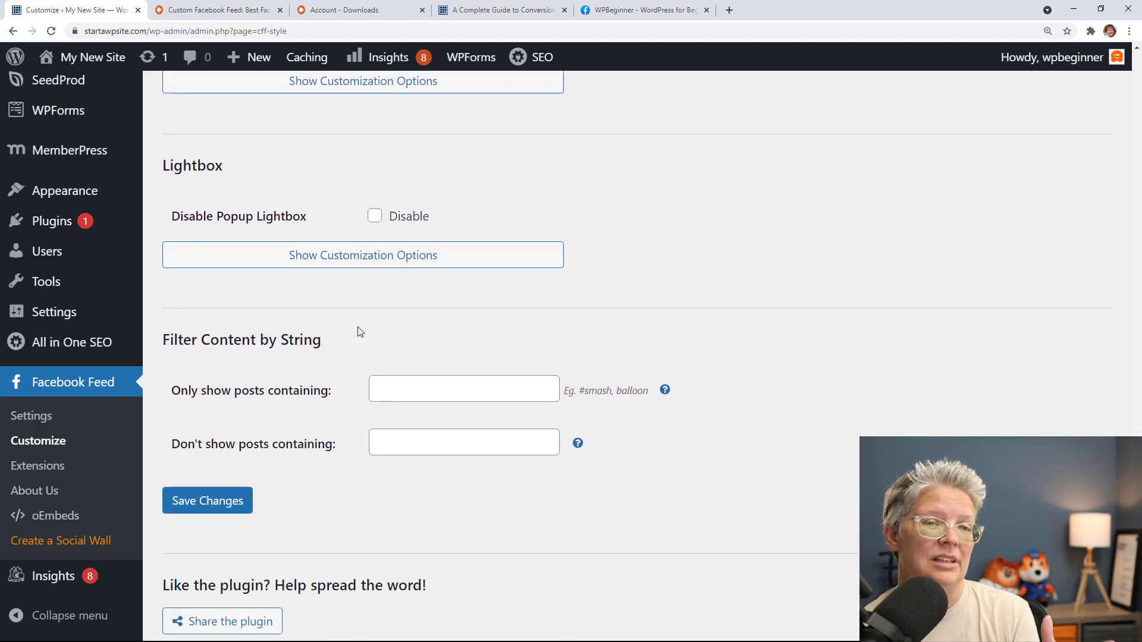
pyautogui.scroll(-1, 358, 331)
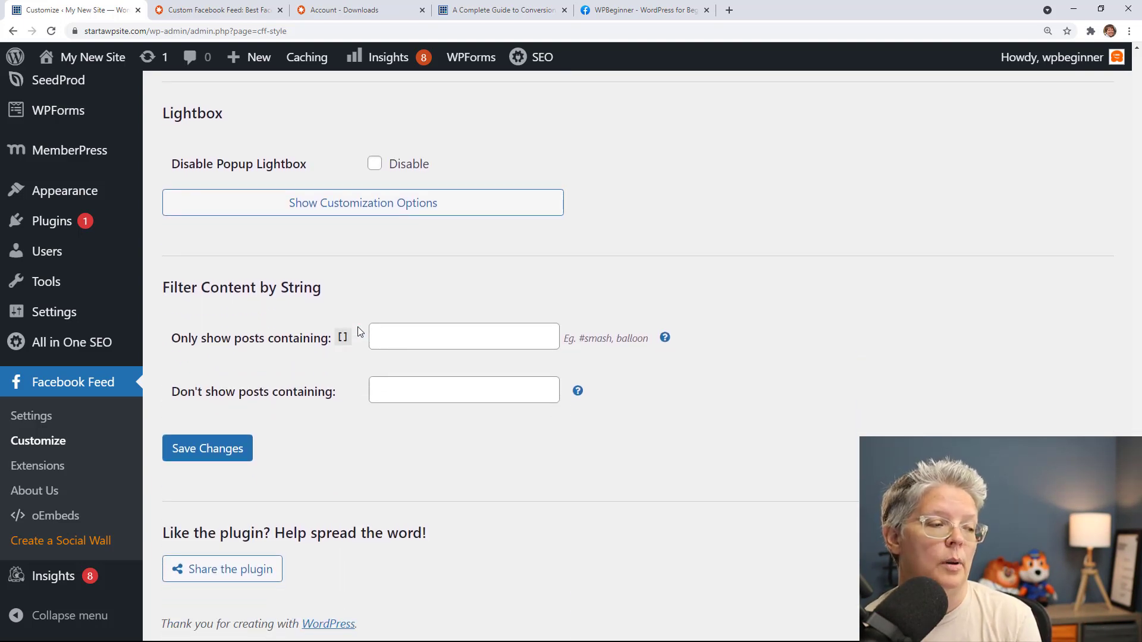
pyautogui.scroll(15, 358, 331)
pyautogui.click(255, 191)
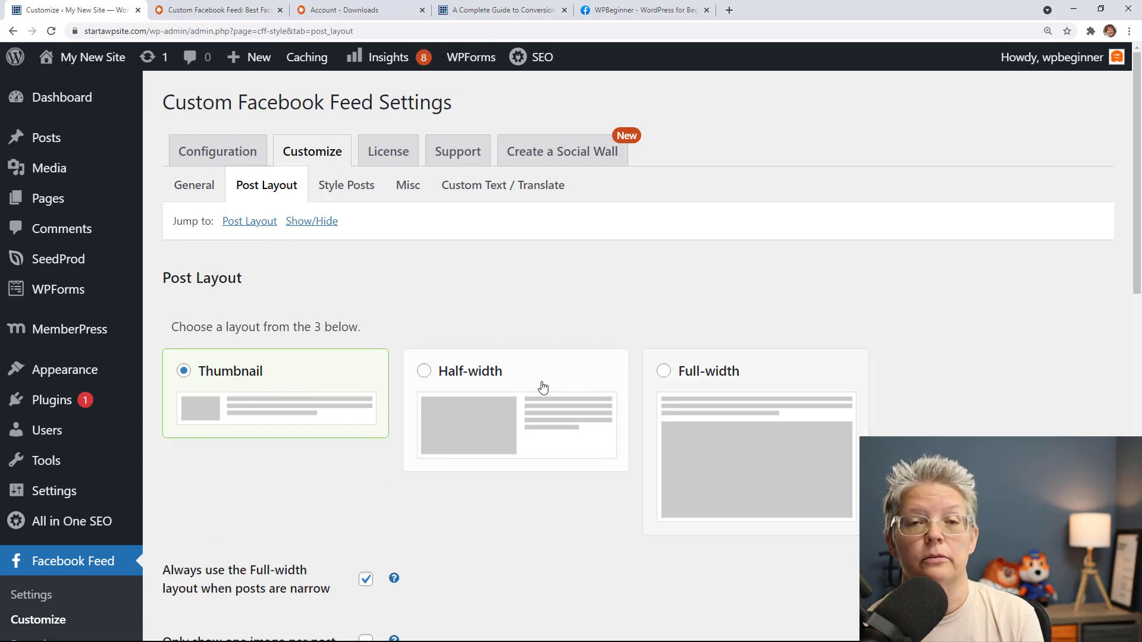
# Step: Review the Style Posts options, checking the Post Author Text Size choices without changing them
pyautogui.scroll(-8, 542, 387)
pyautogui.scroll(8, 533, 384)
pyautogui.click(360, 195)
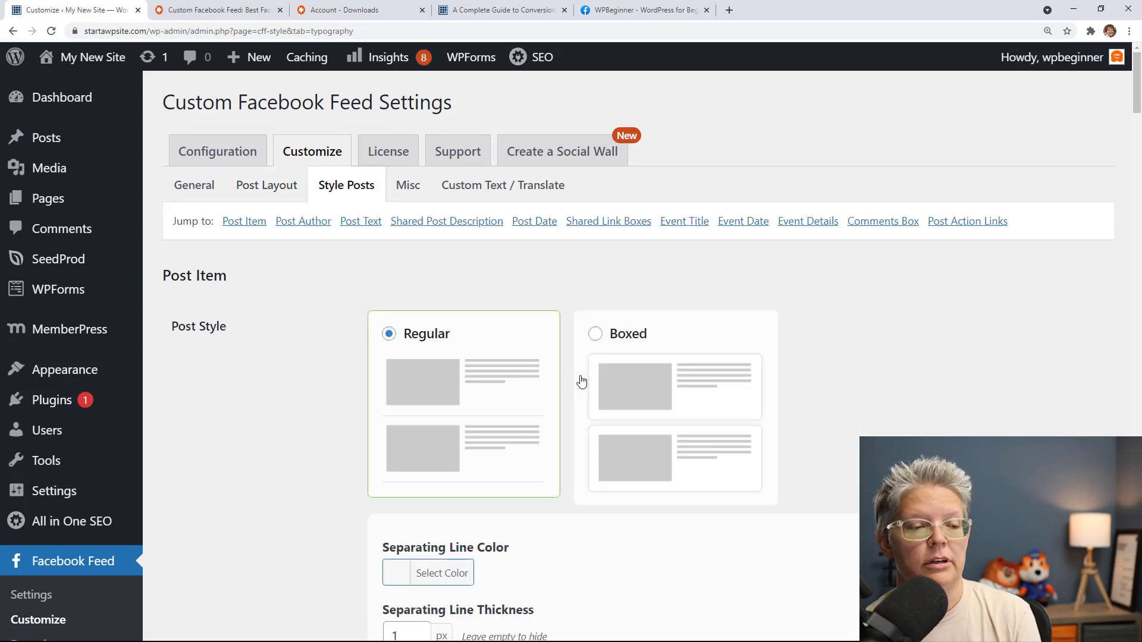
pyautogui.scroll(-4, 357, 354)
pyautogui.scroll(-3, 366, 372)
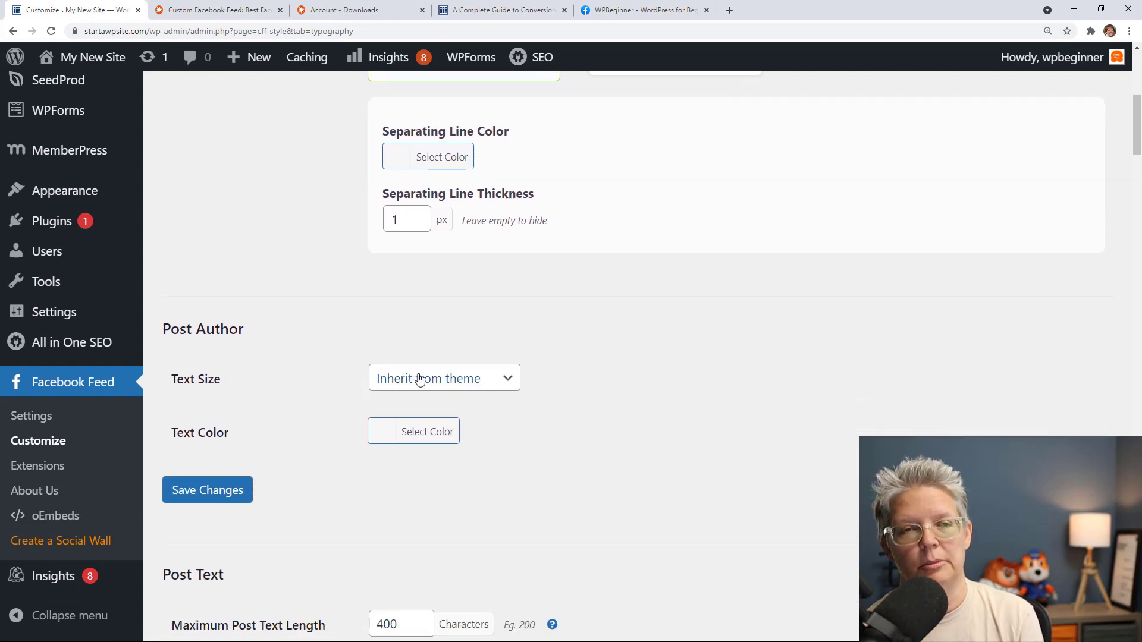
pyautogui.scroll(-4, 333, 397)
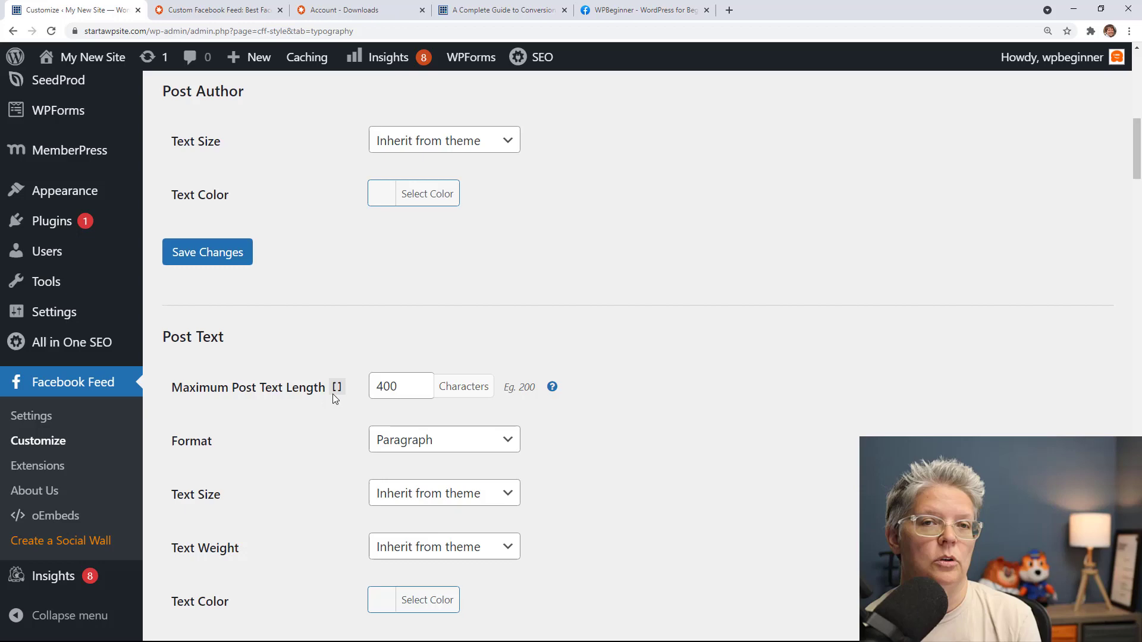
pyautogui.scroll(-2, 335, 389)
pyautogui.scroll(3, 345, 366)
pyautogui.click(443, 198)
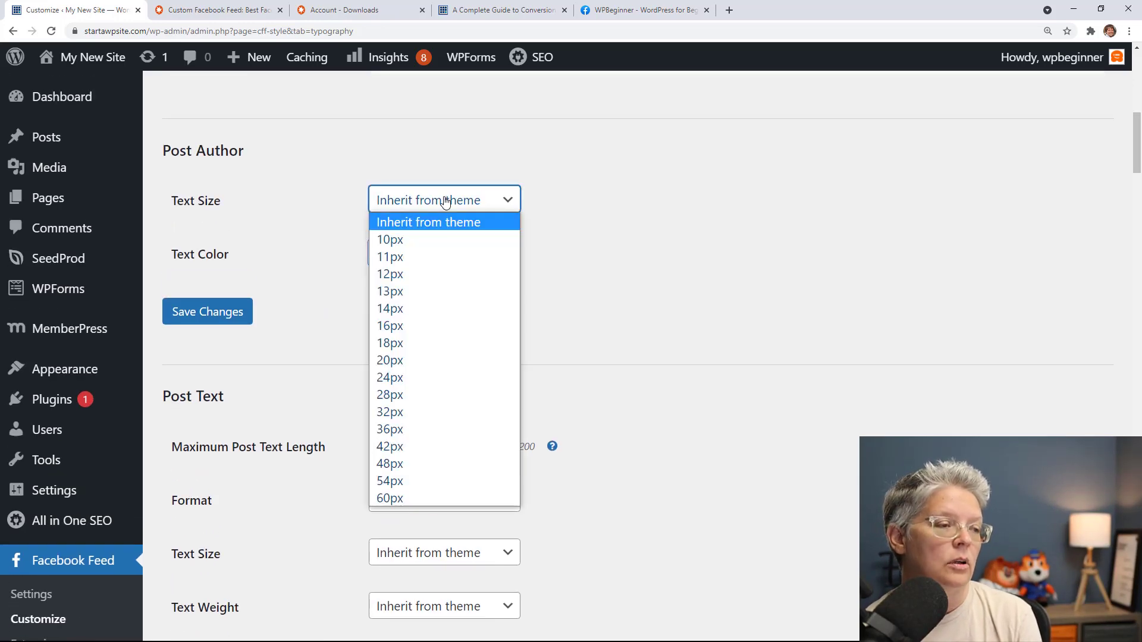
pyautogui.click(301, 242)
# Step: Return to Facebook Feed > Settings on the Configuration tab
pyautogui.scroll(-3, 301, 308)
pyautogui.scroll(5, 301, 312)
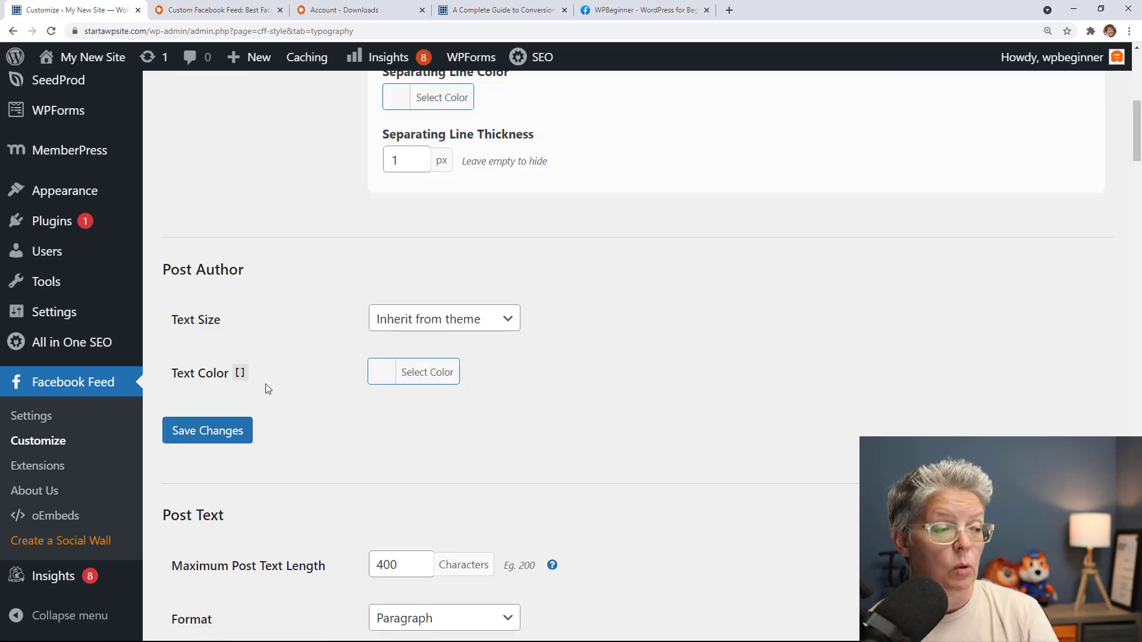
pyautogui.click(219, 431)
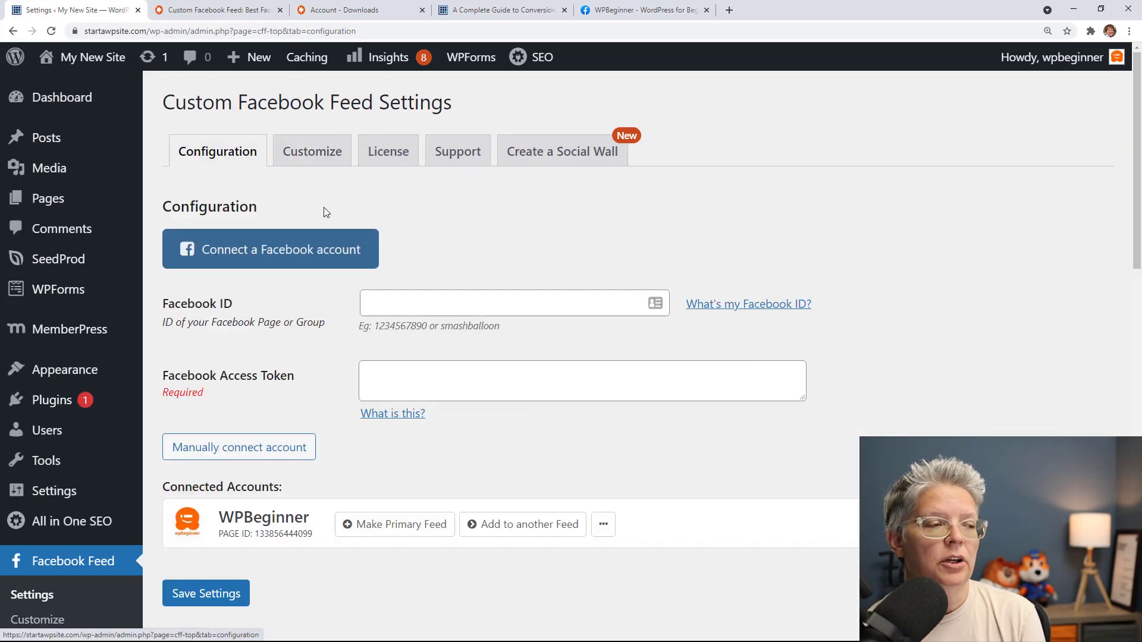
# Step: Select and copy the [custom-facebook-feed] shortcode under Display your feed
pyautogui.scroll(-10, 324, 211)
pyautogui.scroll(-3, 323, 213)
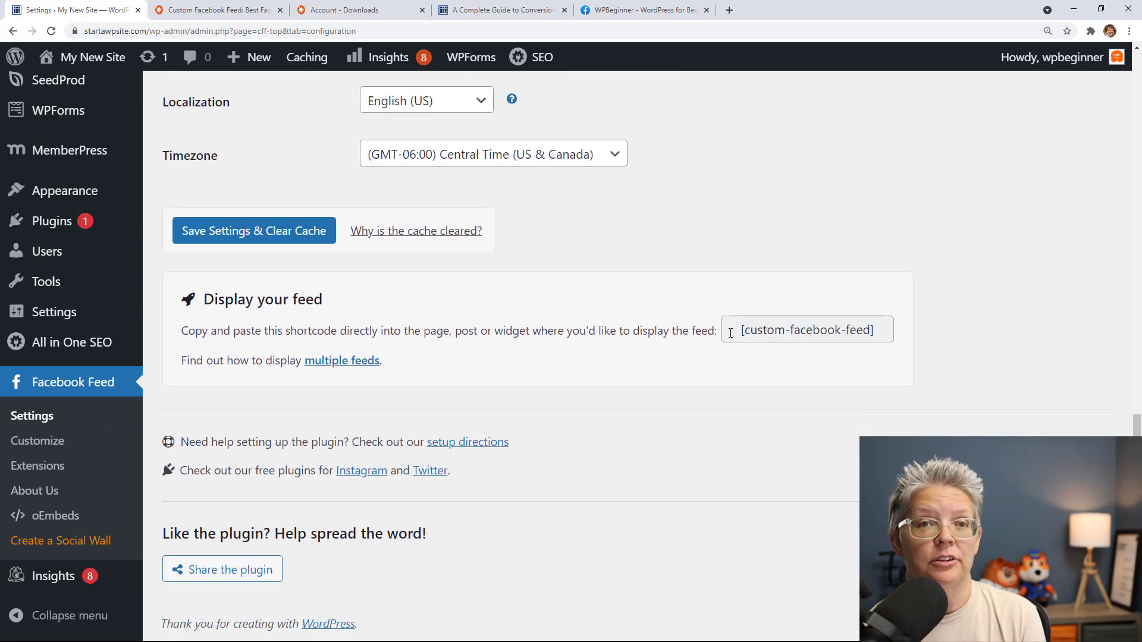
pyautogui.moveTo(741, 332); pyautogui.dragTo(870, 330)
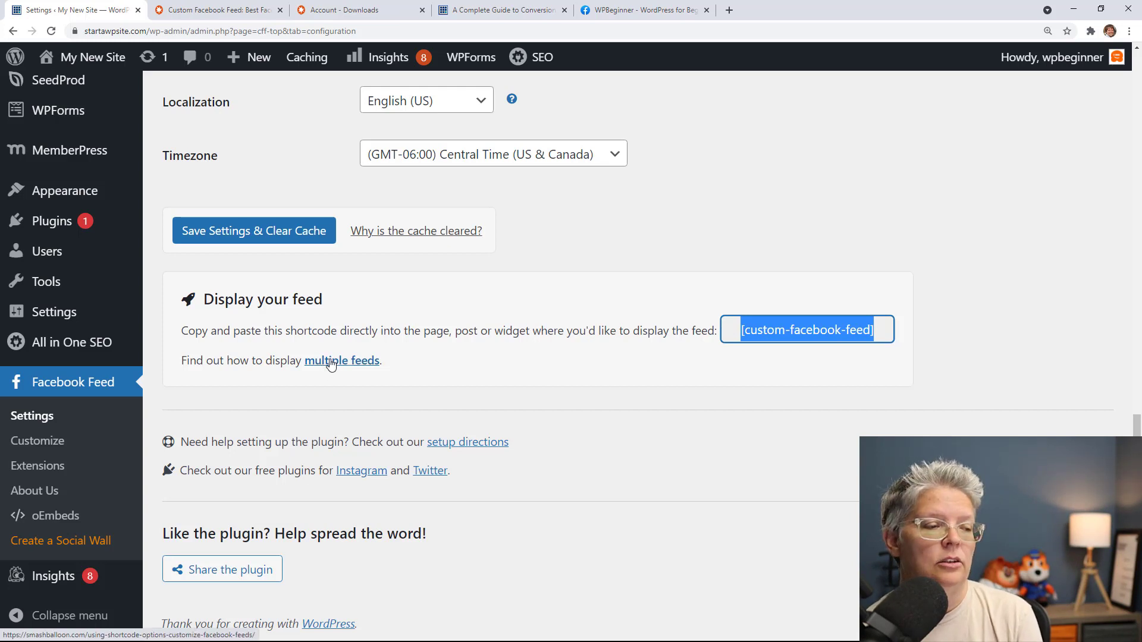
pyautogui.scroll(6, 244, 330)
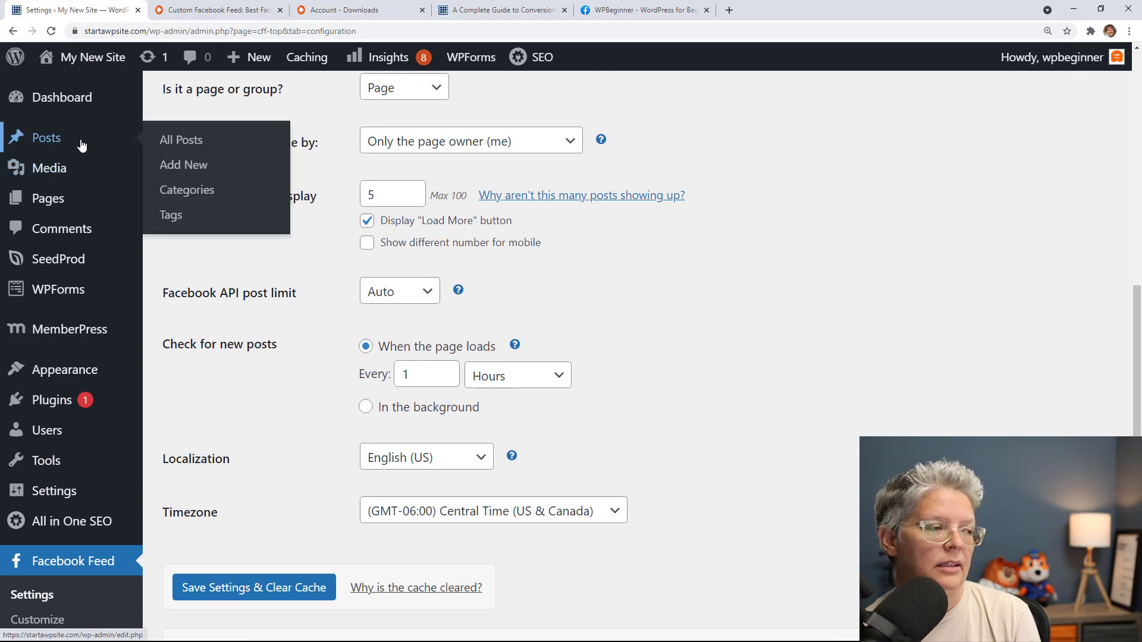
# Step: Create a new page titled 'Facebook'
pyautogui.moveTo(107, 202)
pyautogui.click(183, 235)
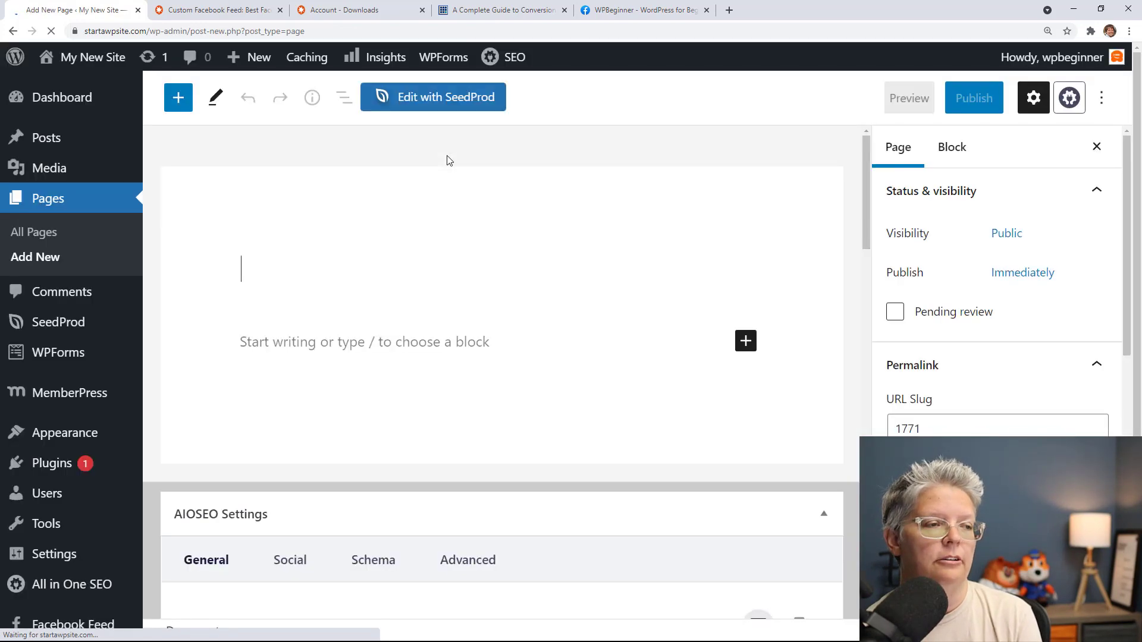
pyautogui.write('FAc')
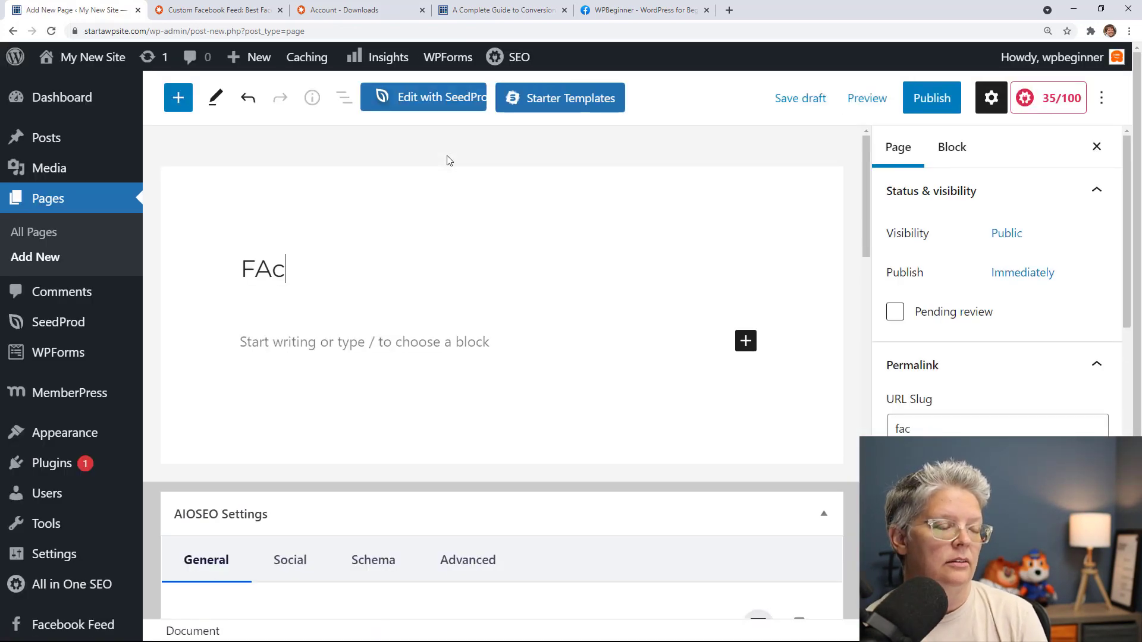
pyautogui.press('BackSpace')
pyautogui.press('BackSpace')
pyautogui.write('acebook')
# Step: Add a Shortcode block containing [custom-facebook-feed] and publish the page
pyautogui.click(444, 342)
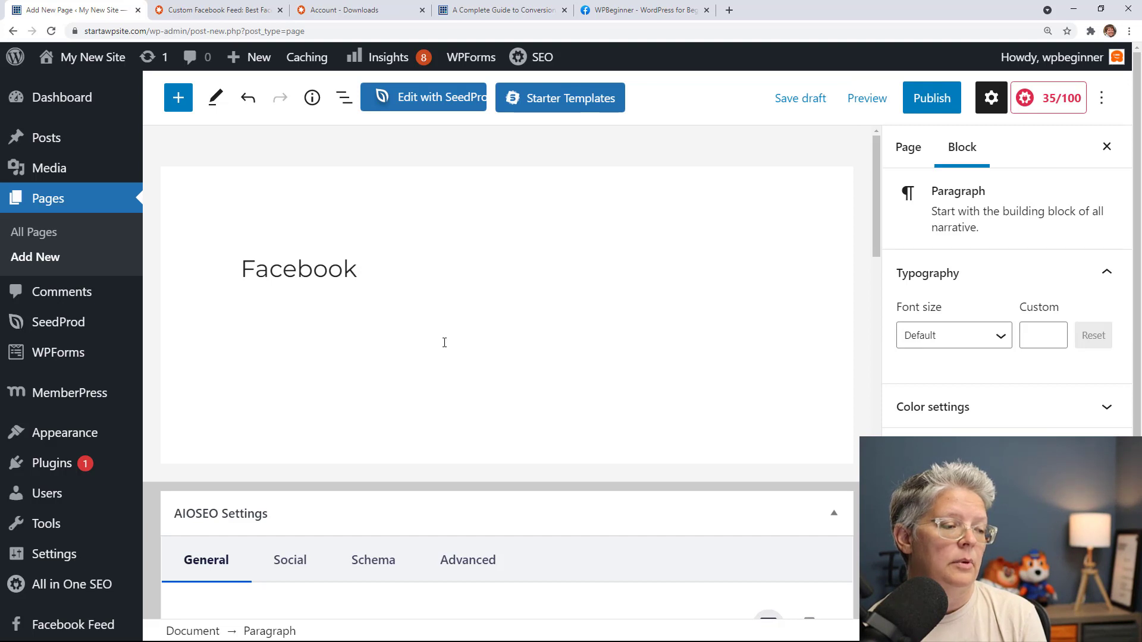
pyautogui.write('/')
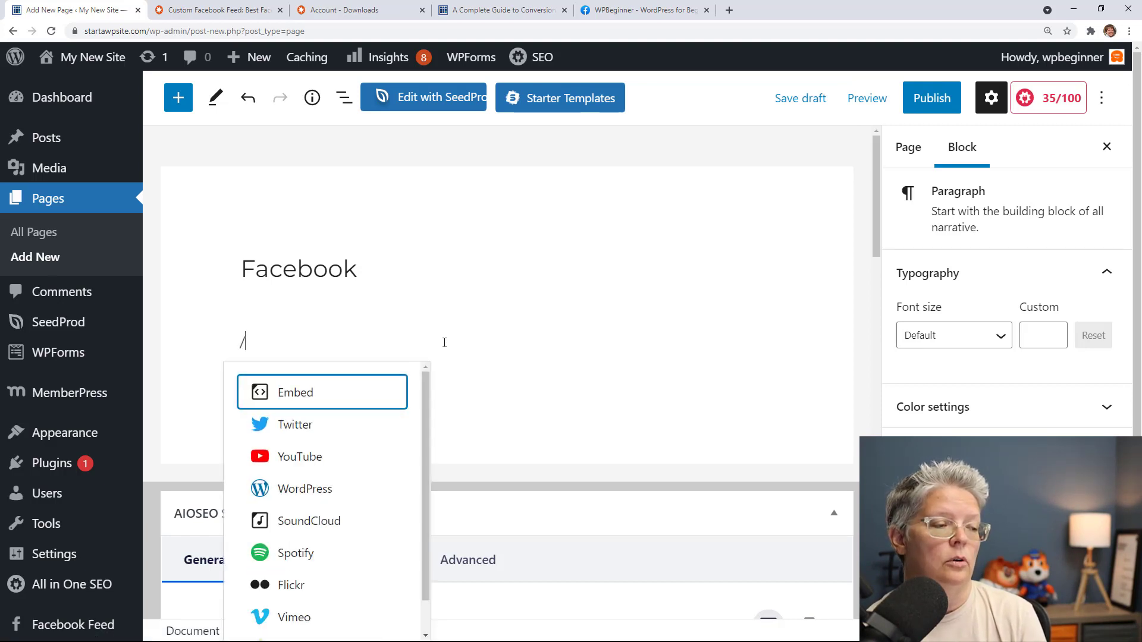
pyautogui.write('sh')
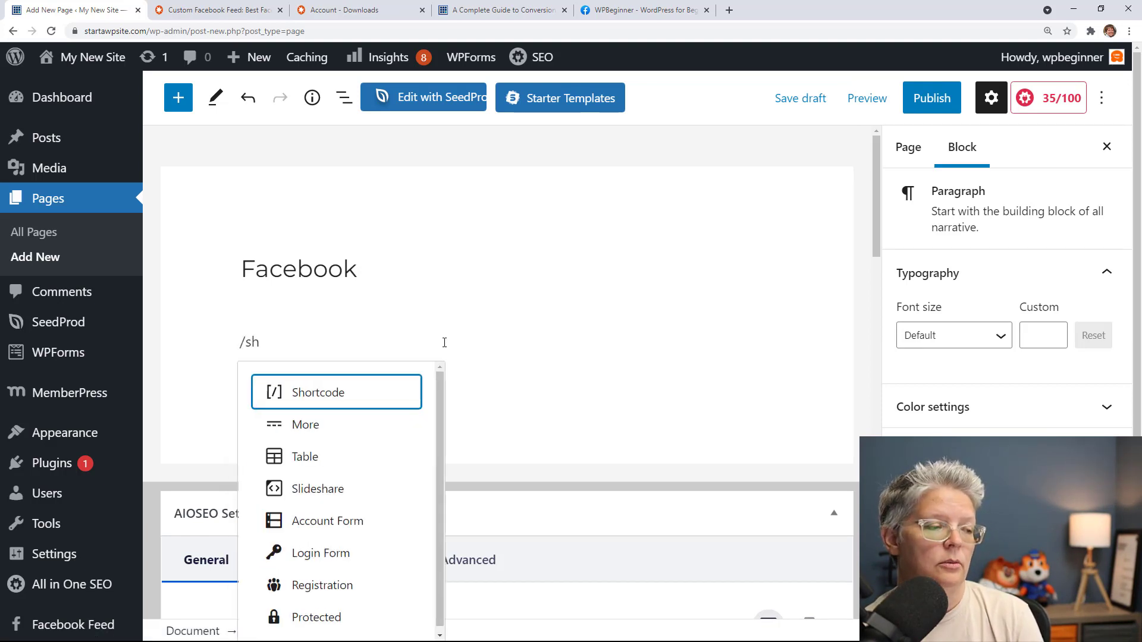
pyautogui.write('or')
pyautogui.press('Return')
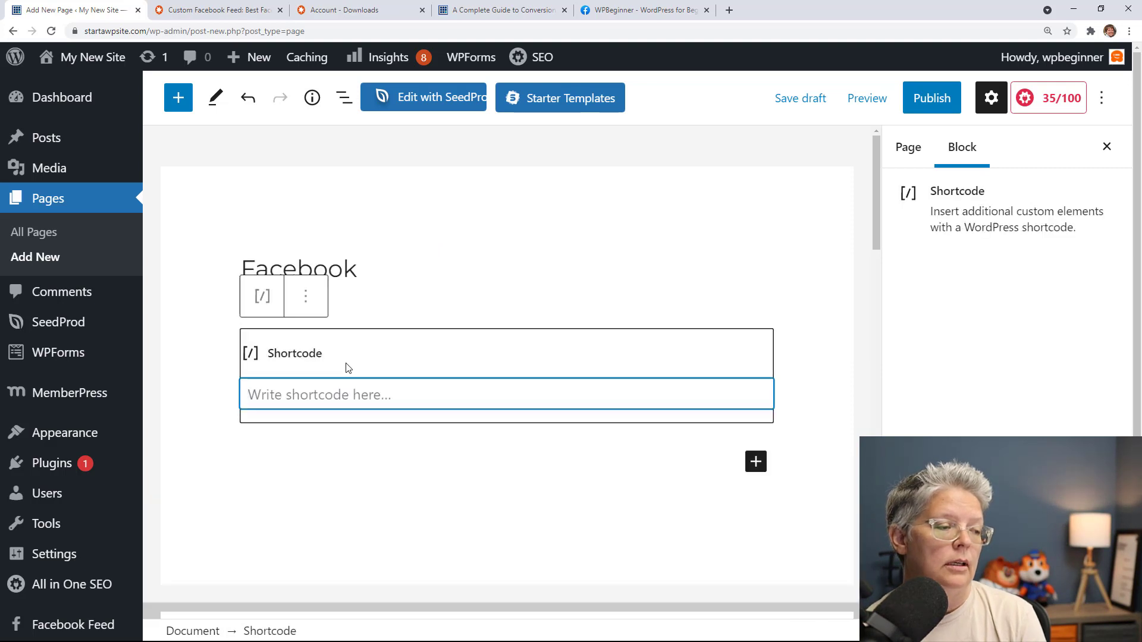
pyautogui.rightClick(329, 401)
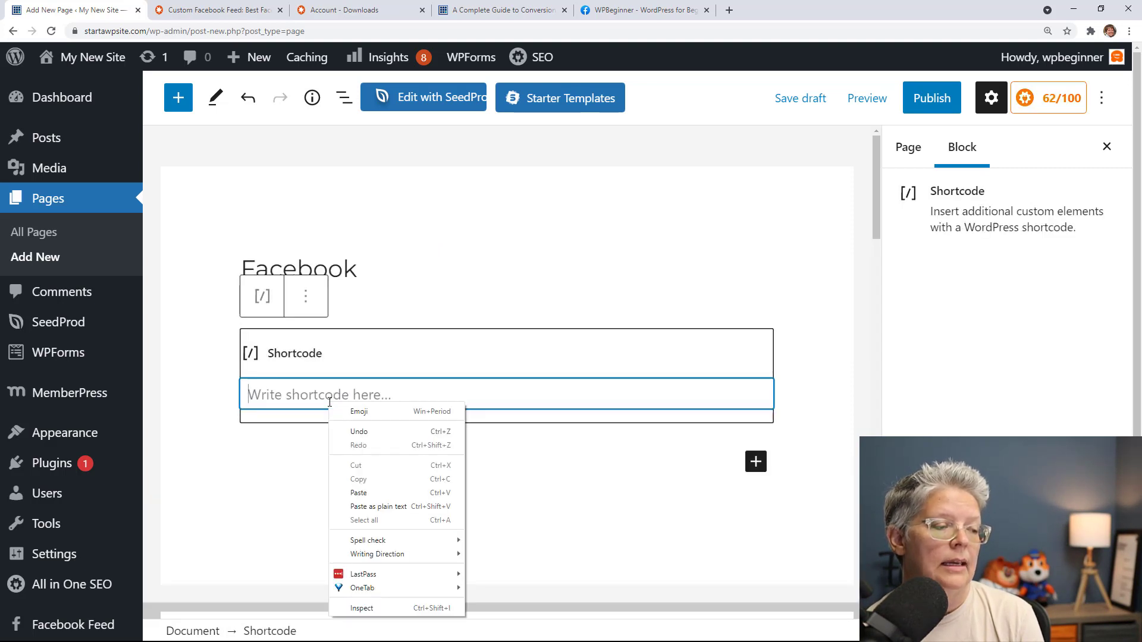
pyautogui.click(359, 492)
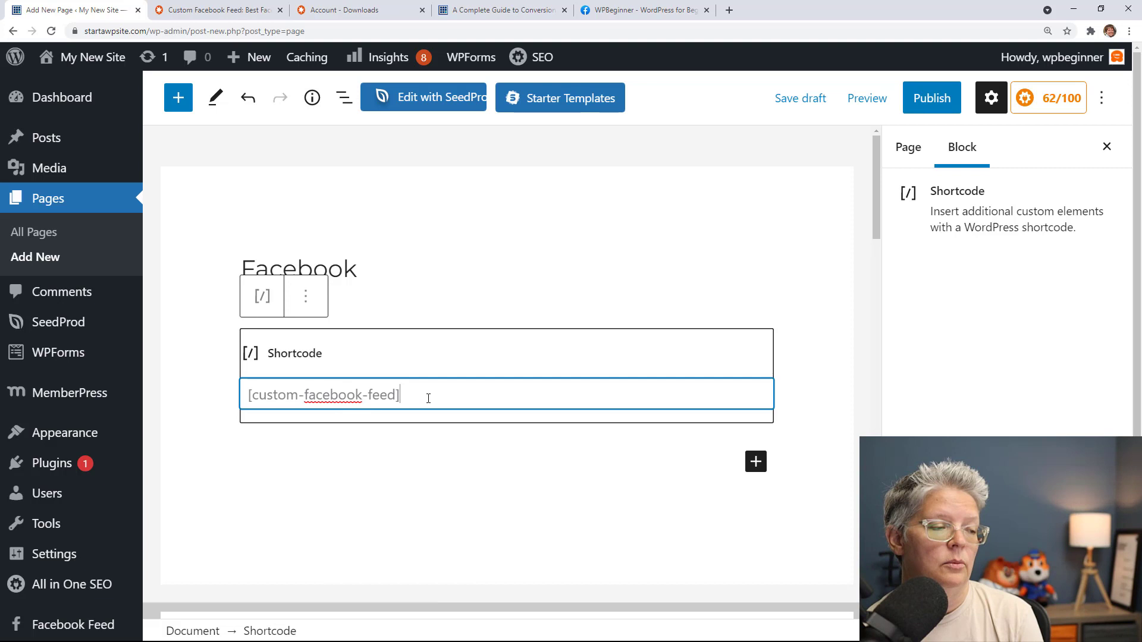
pyautogui.click(942, 108)
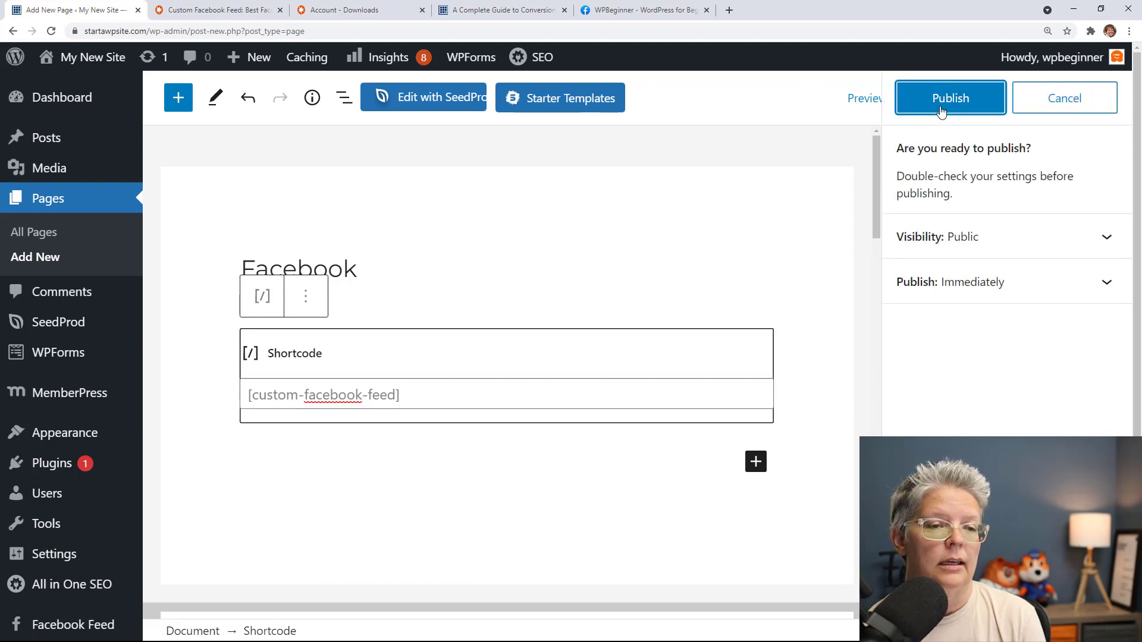
pyautogui.click(941, 112)
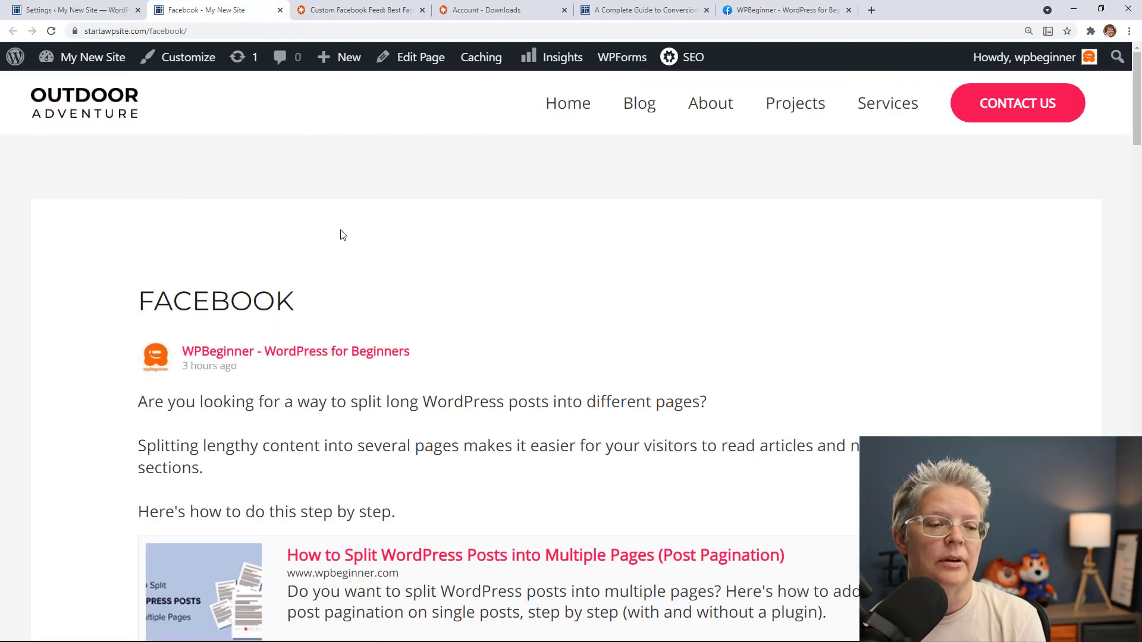
pyautogui.scroll(-8, 773, 311)
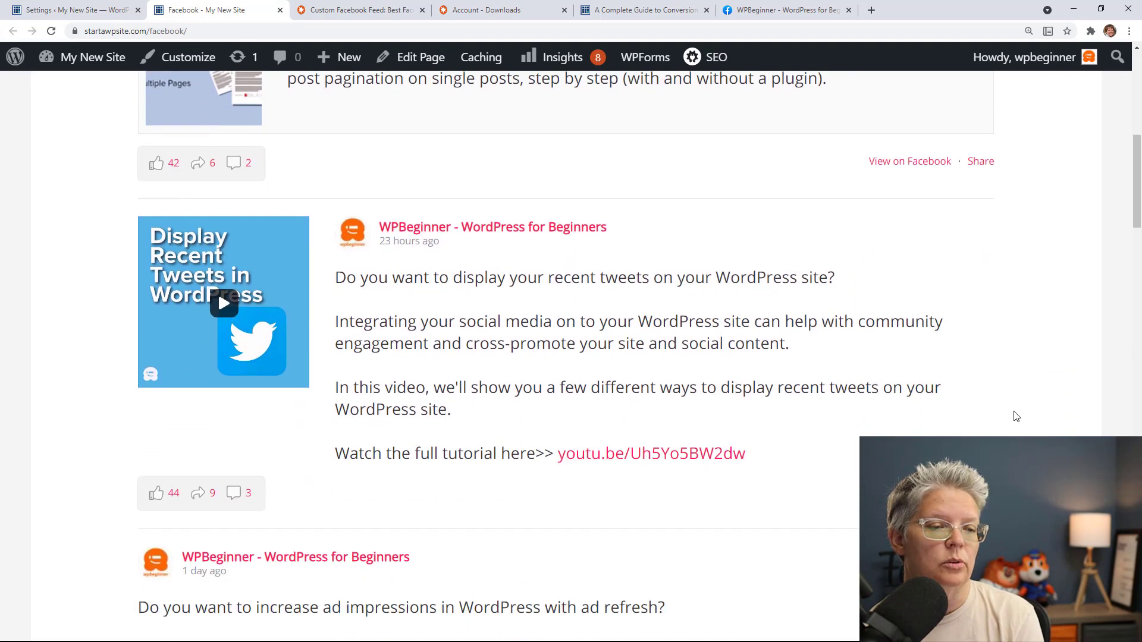
pyautogui.scroll(-8, 1016, 417)
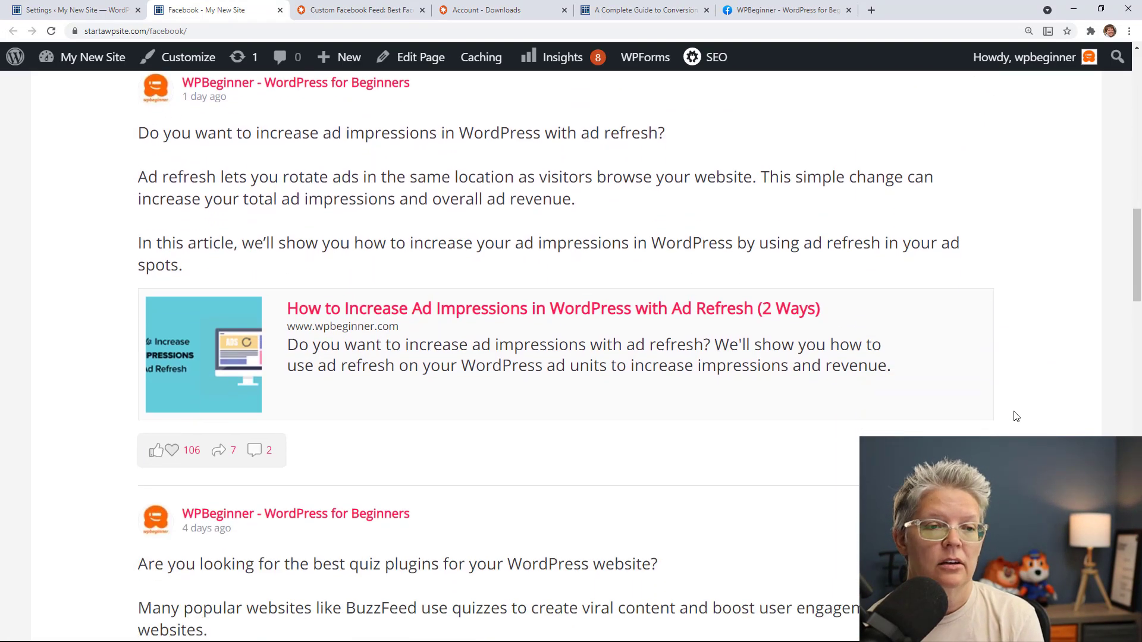
pyautogui.scroll(-6, 1014, 416)
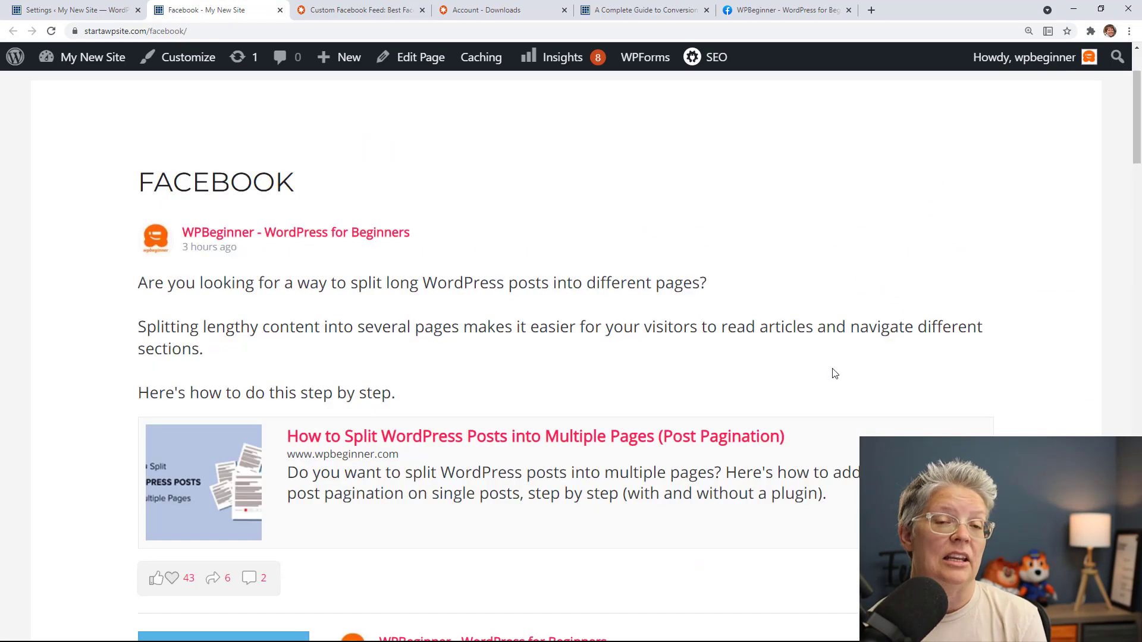